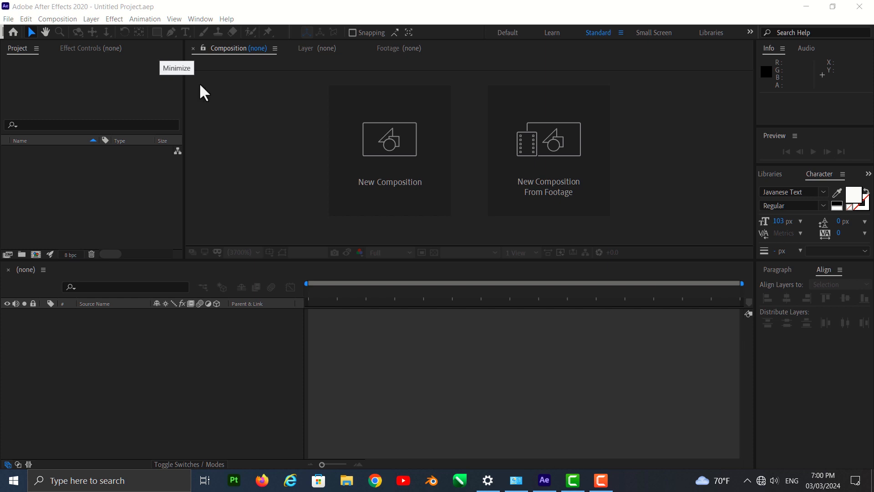
# Step: Create a 1920 x 1080 composition with a 10-second duration and set the viewer magnification to Fit
pyautogui.click(383, 136)
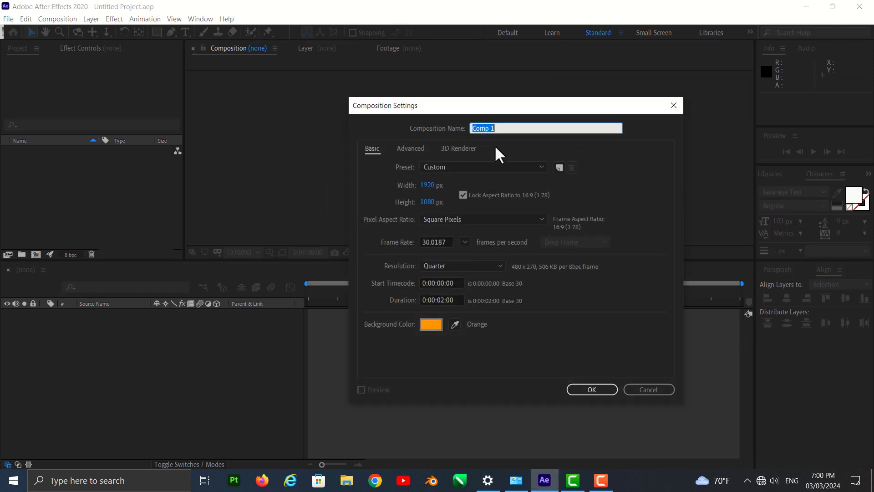
pyautogui.click(445, 300)
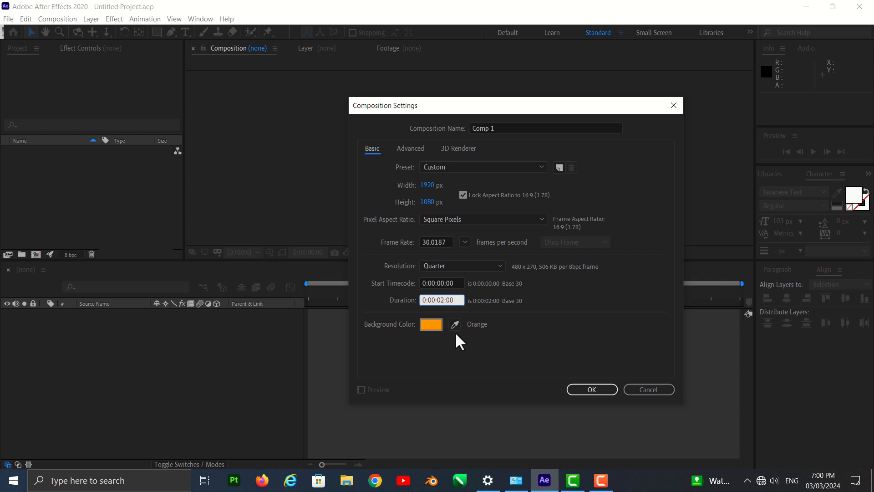
pyautogui.press('BackSpace')
pyautogui.write('10')
pyautogui.press('BackSpace')
pyautogui.click(592, 390)
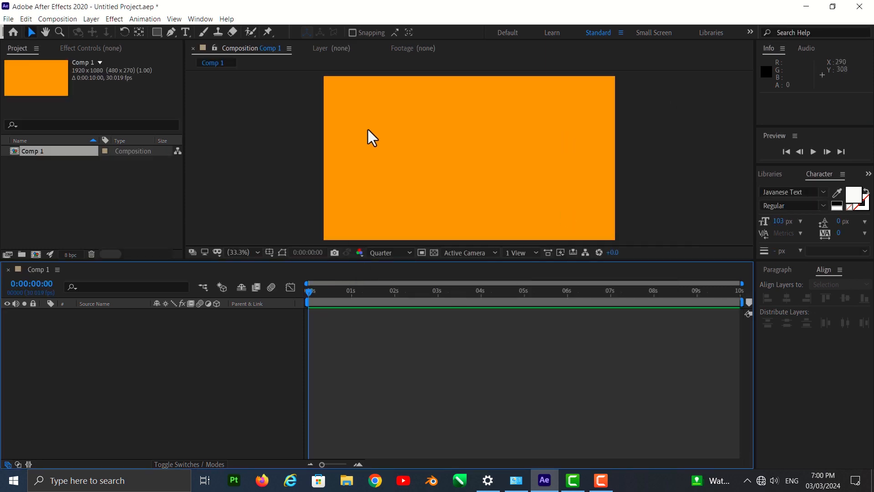
pyautogui.click(257, 253)
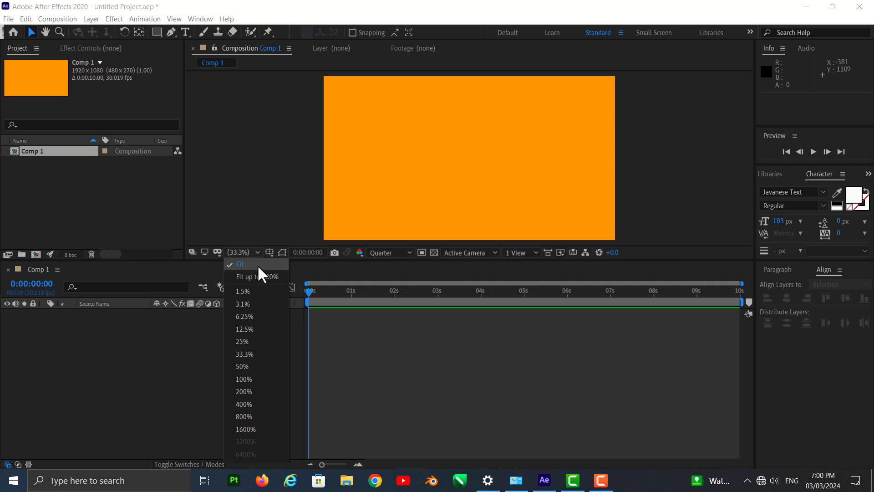
pyautogui.click(257, 264)
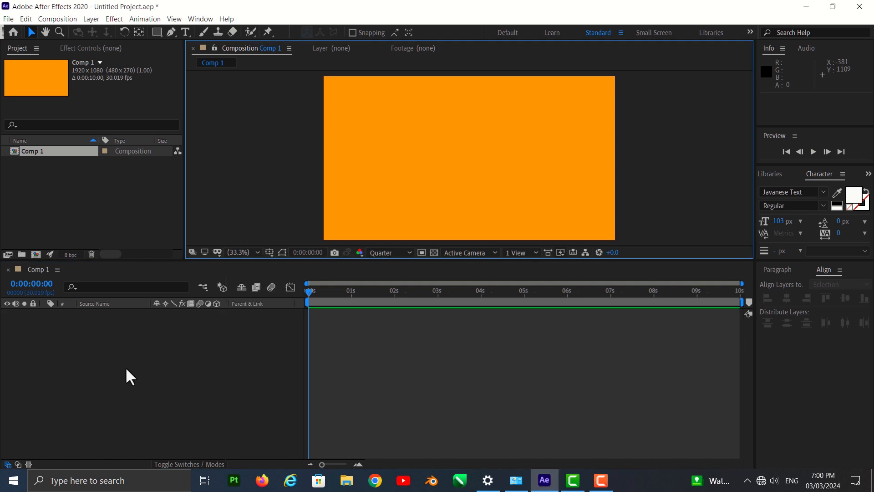
# Step: Add a text layer reading "Hello friends How are You" to the composition
pyautogui.rightClick(125, 367)
pyautogui.moveTo(187, 260)
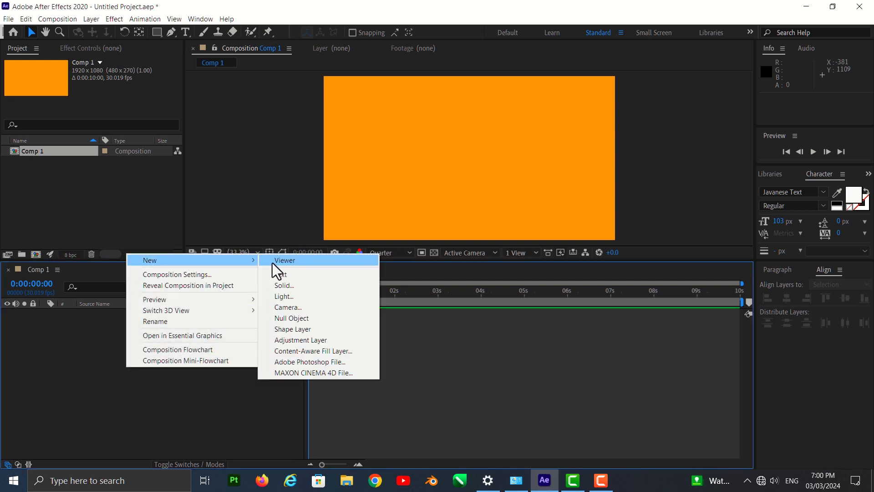
pyautogui.click(291, 275)
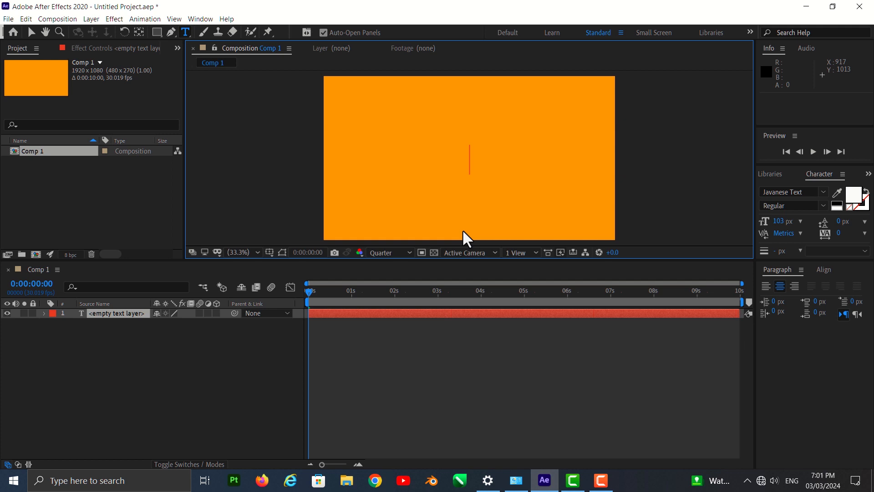
pyautogui.write('H')
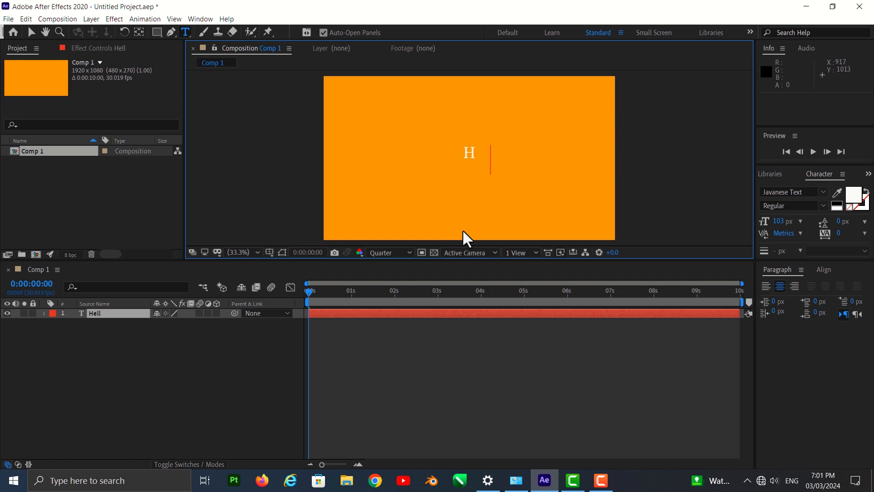
pyautogui.write('ello friends')
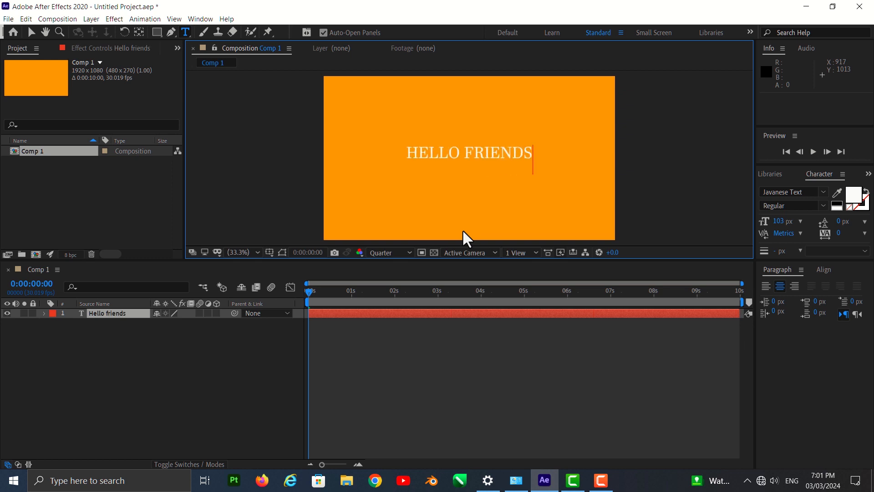
pyautogui.write(' How a')
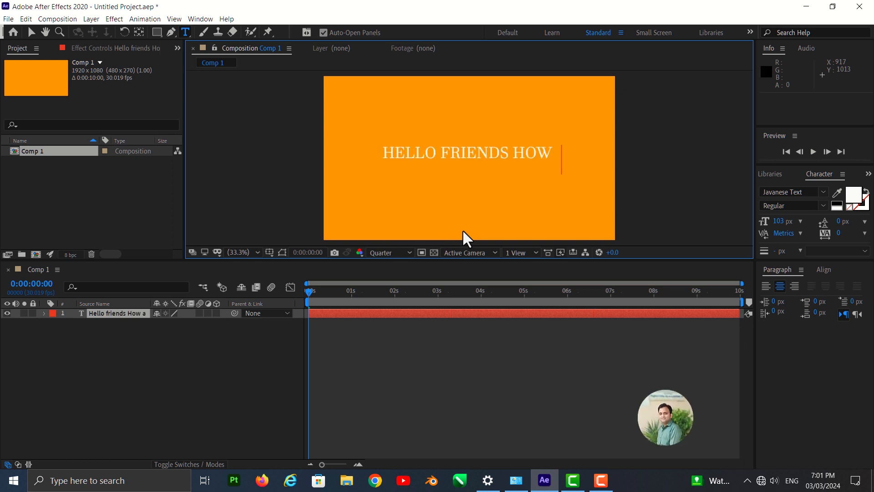
pyautogui.write('re You')
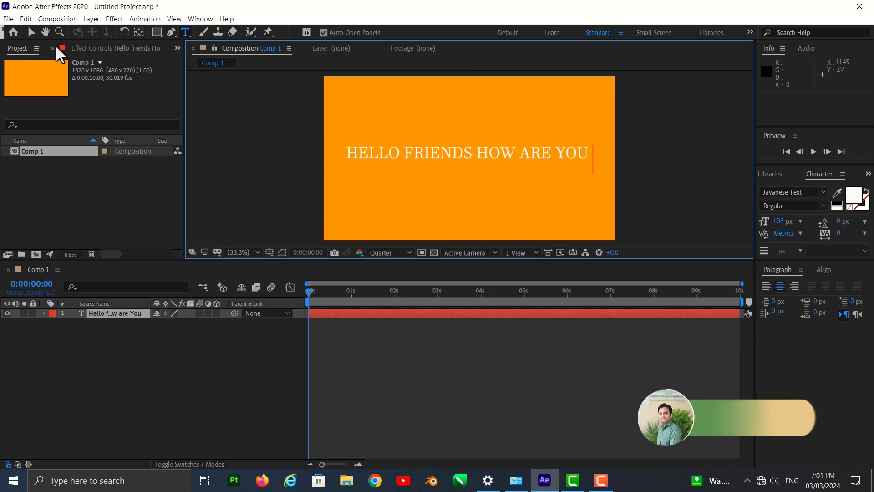
pyautogui.click(31, 32)
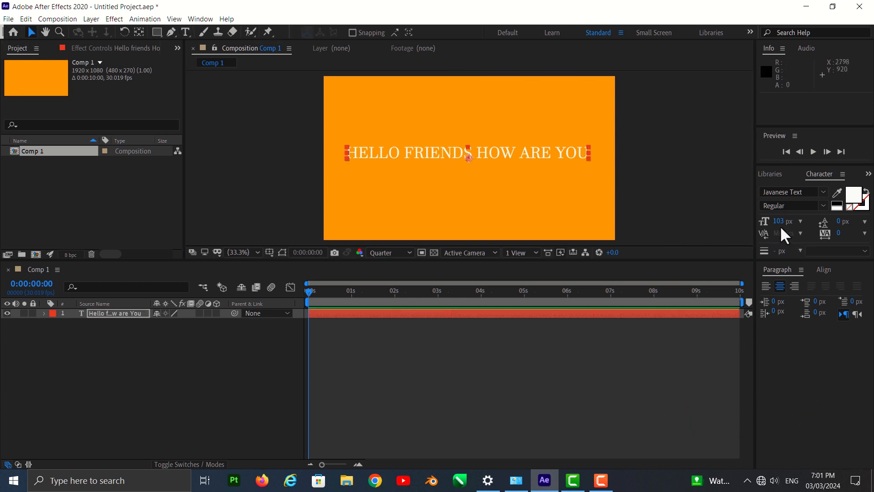
# Step: Enlarge the text to 162 px and centre it horizontally and vertically in the composition
pyautogui.moveTo(779, 222); pyautogui.dragTo(816, 223)
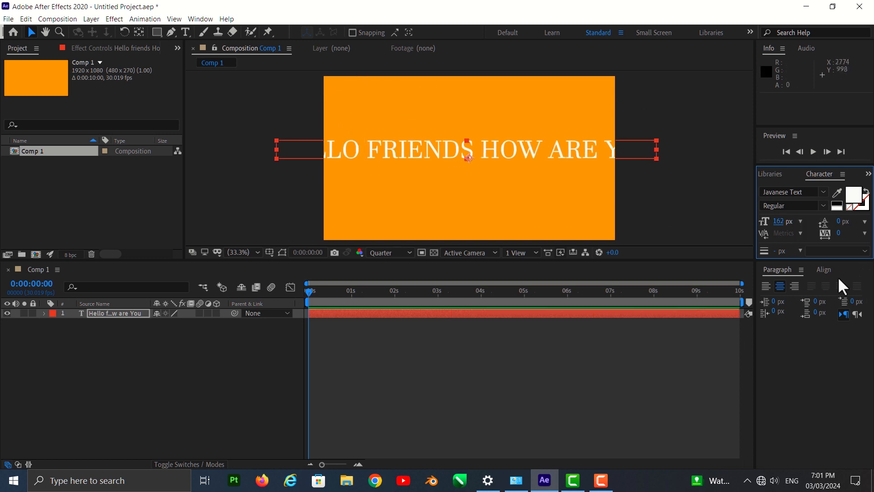
pyautogui.click(823, 270)
pyautogui.click(787, 299)
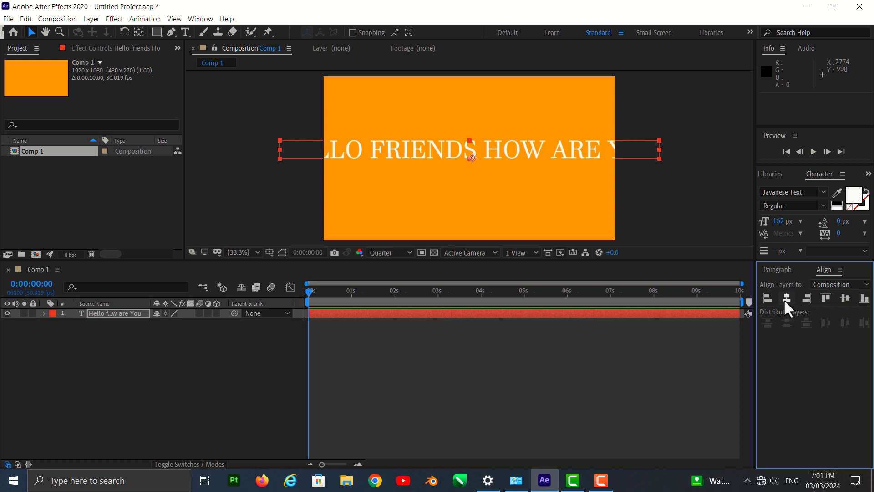
pyautogui.click(845, 298)
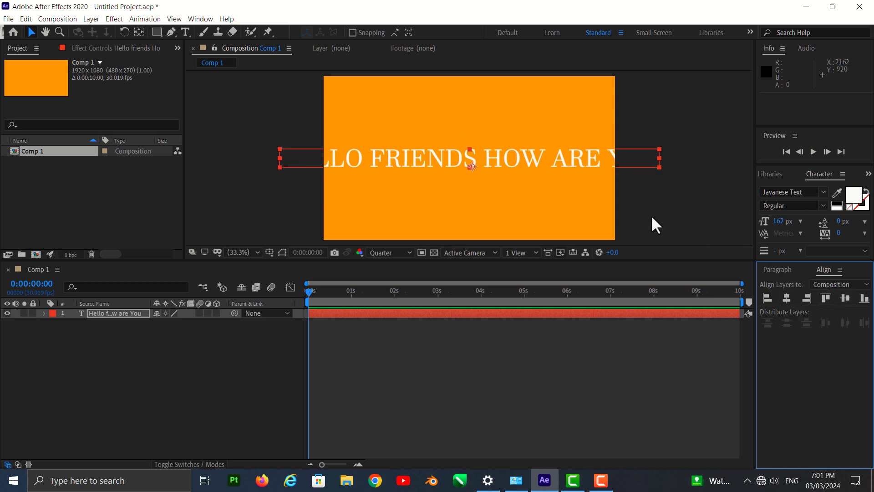
pyautogui.click(136, 345)
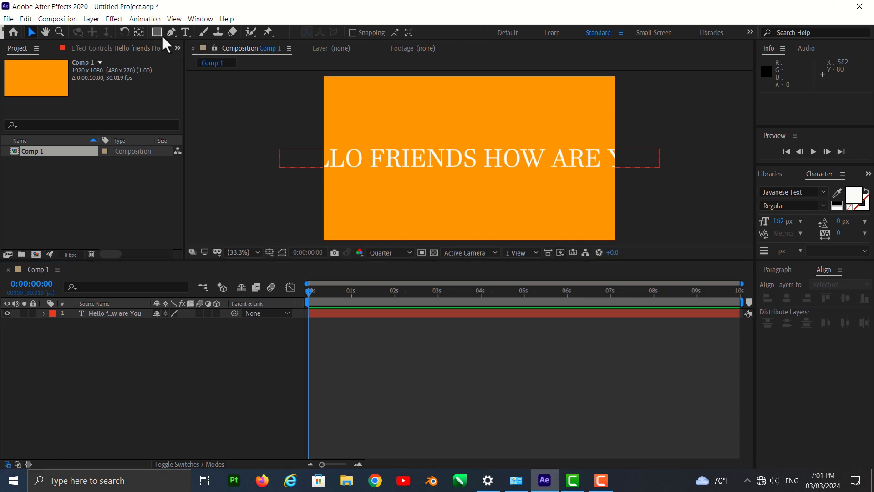
# Step: Draw a stroked circle as a shape layer over the text and centre it in the composition
pyautogui.moveTo(162, 34); pyautogui.dragTo(203, 58)
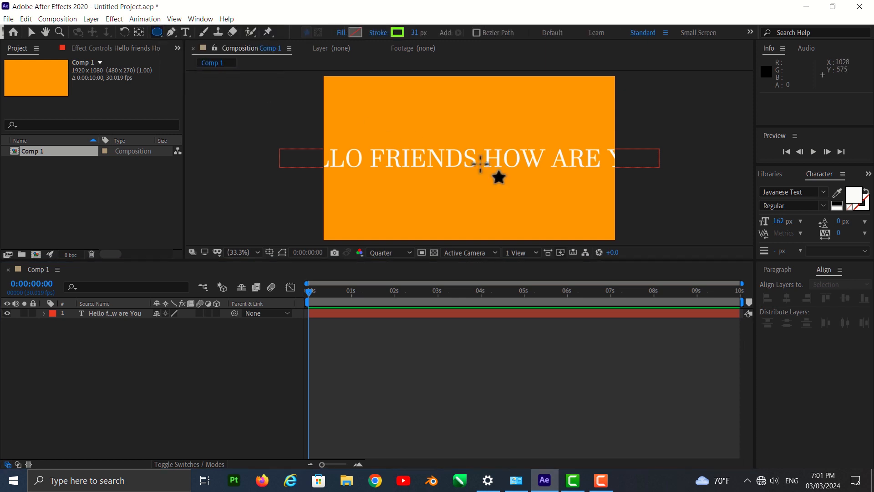
pyautogui.click(451, 144)
pyautogui.moveTo(451, 144); pyautogui.dragTo(509, 197)
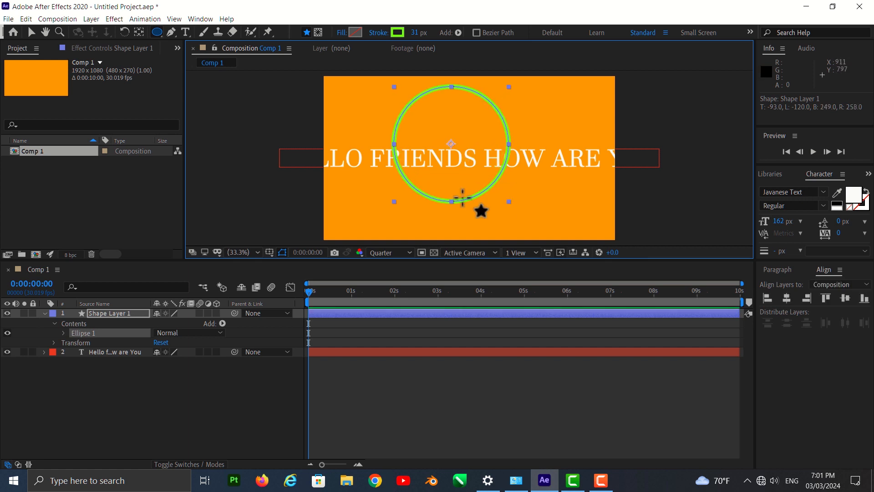
pyautogui.click(30, 34)
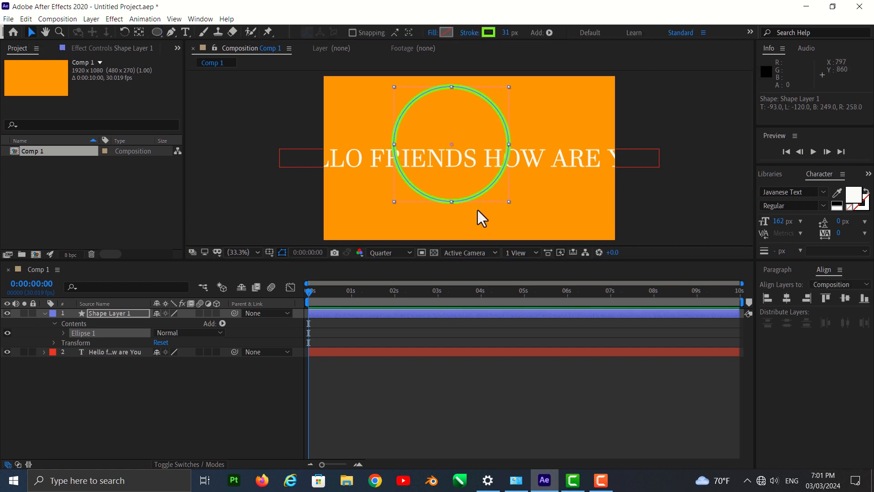
pyautogui.click(788, 299)
pyautogui.click(843, 299)
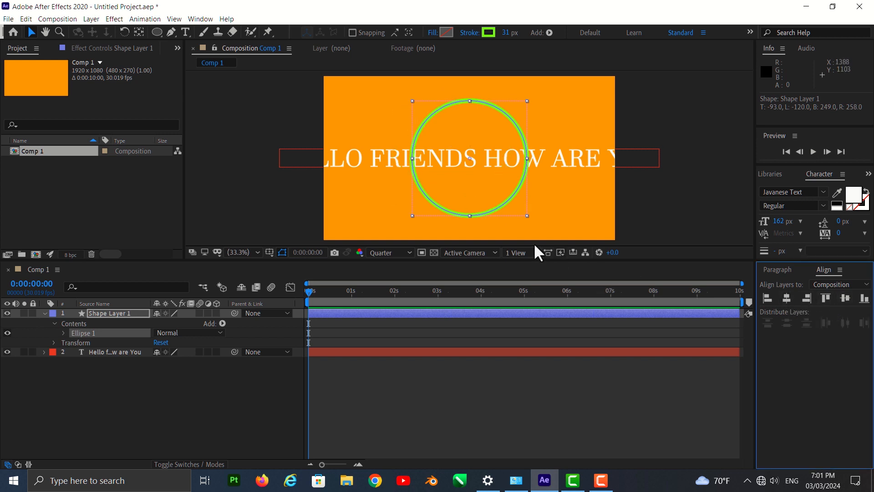
# Step: Undo the circle shape layer and its two alignments
pyautogui.hotkey('ctrl', 'z')
pyautogui.hotkey('ctrl', 'z')
pyautogui.hotkey('ctrl', 'z')
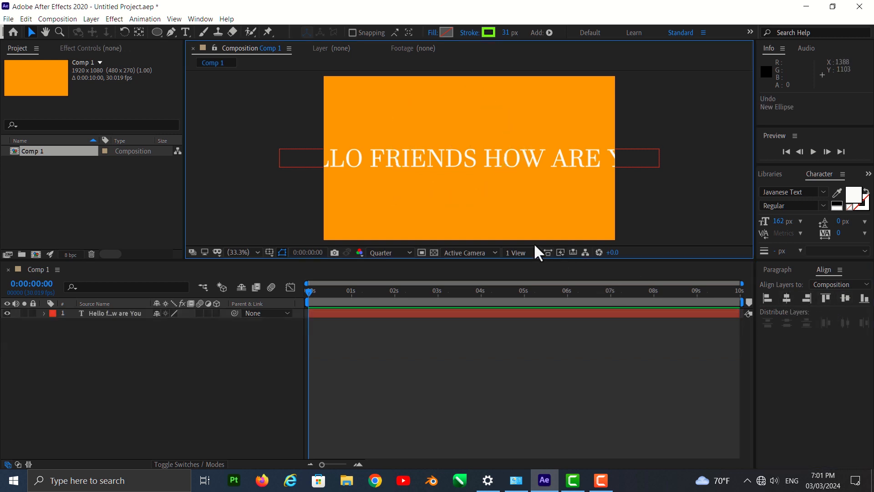
# Step: Draw a circular mask on the text layer around the word FRIENDS
pyautogui.click(113, 314)
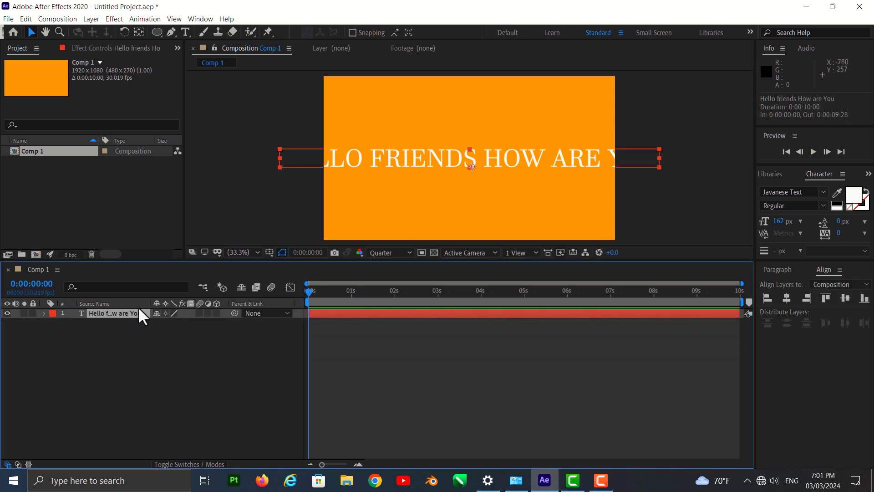
pyautogui.click(156, 31)
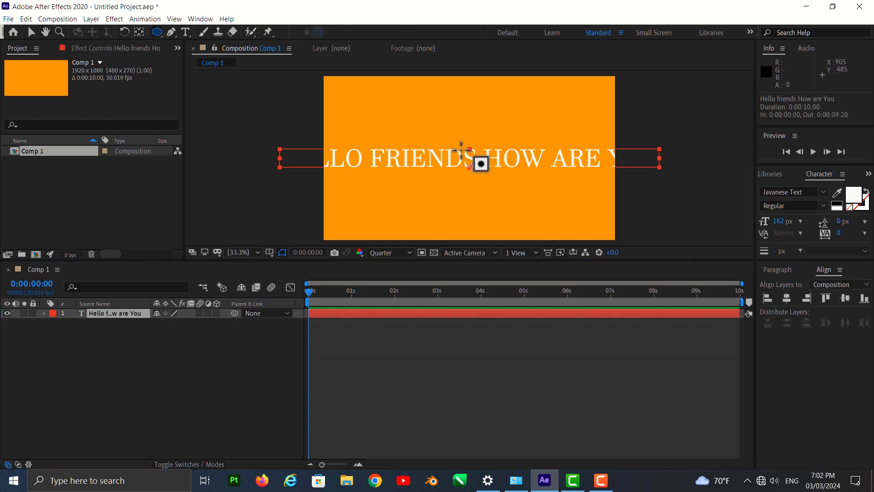
pyautogui.moveTo(438, 135); pyautogui.dragTo(490, 131)
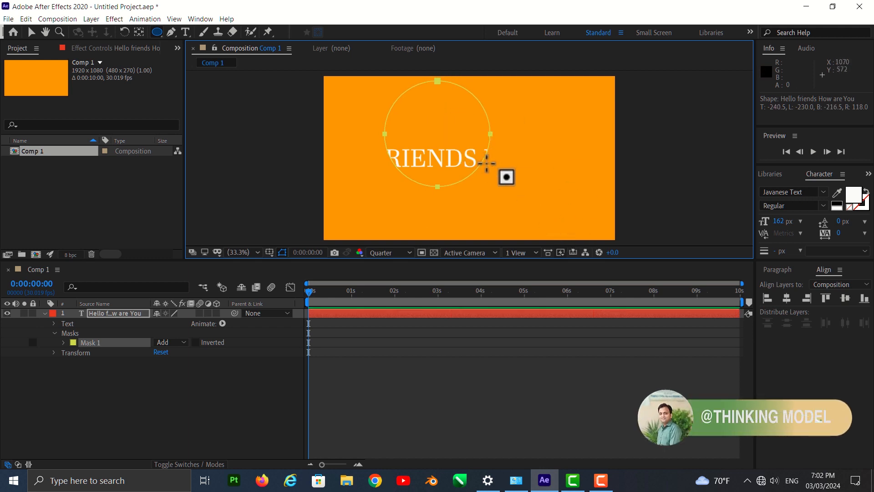
pyautogui.click(31, 33)
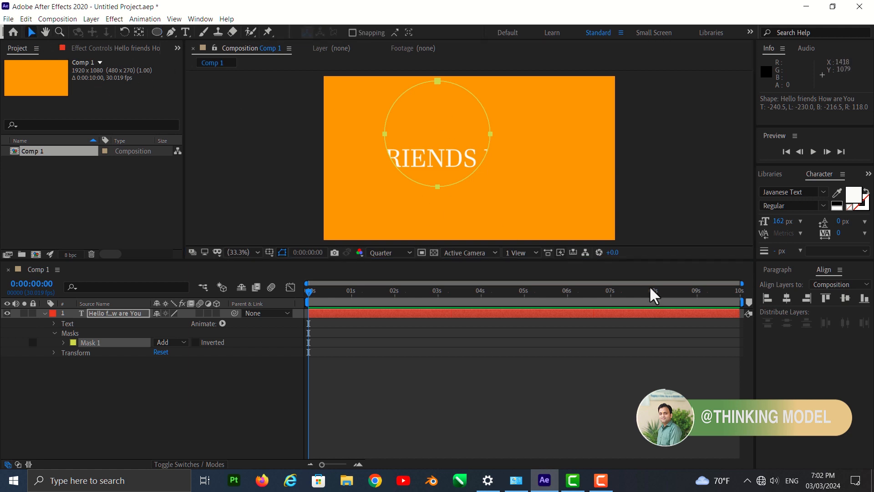
# Step: Try to centre the circular mask in the composition by aligning the masked text layer horizontally and vertically
pyautogui.click(787, 298)
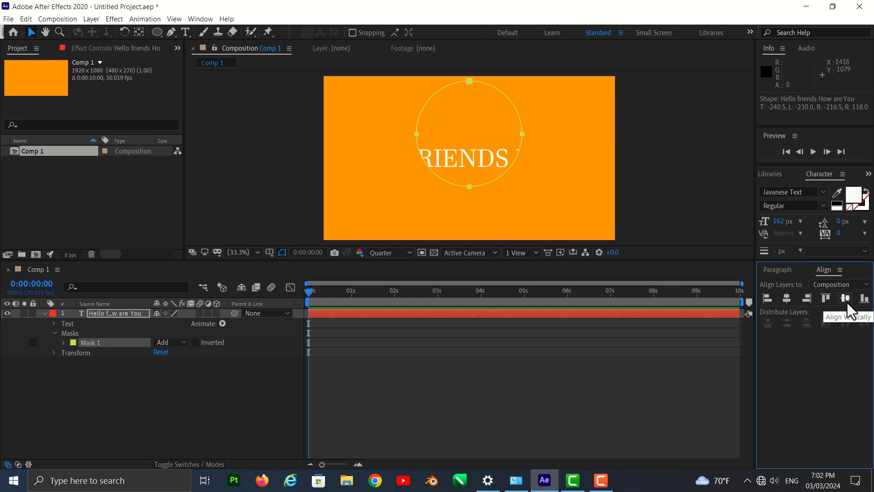
pyautogui.click(845, 301)
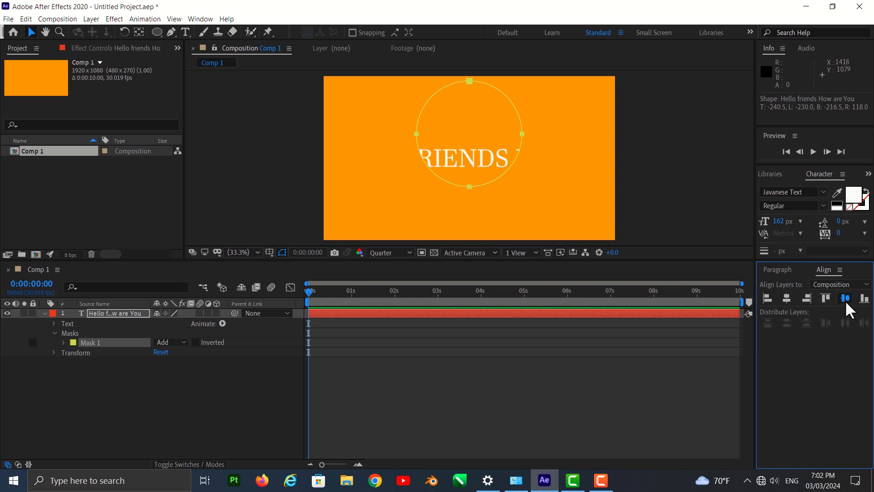
pyautogui.click(863, 300)
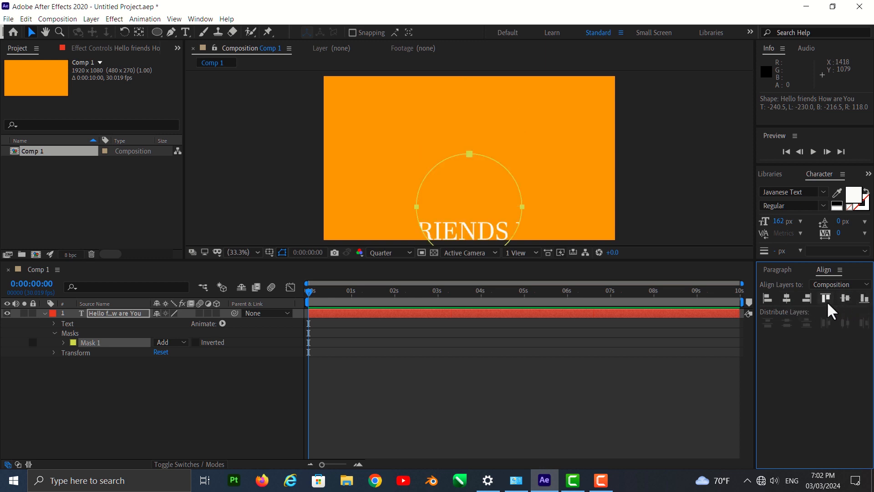
pyautogui.click(844, 301)
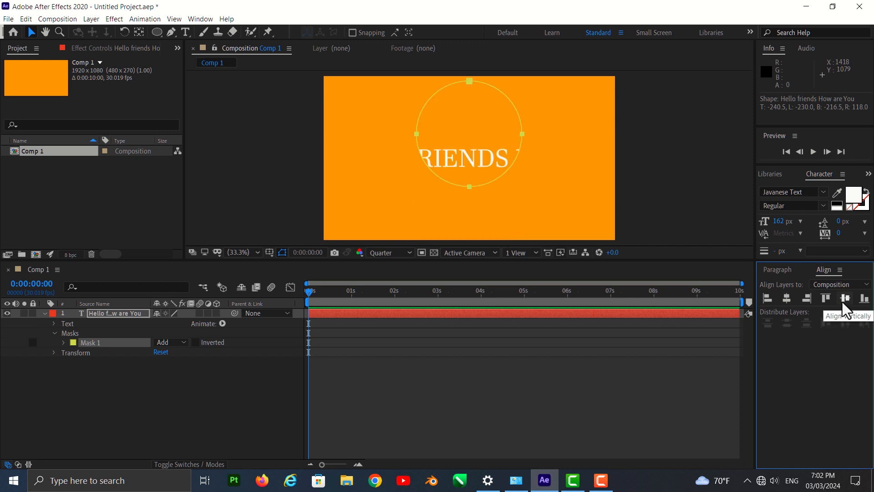
# Step: Undo the layer alignments and remove the circular mask from the text layer
pyautogui.hotkey('ctrl', 'z')
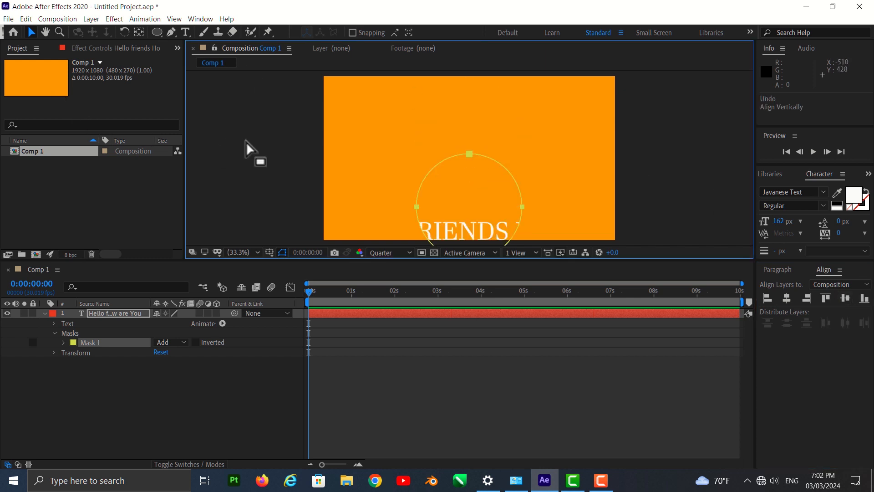
pyautogui.hotkey('ctrl', 'z')
pyautogui.hotkey('ctrl', 'z')
pyautogui.hotkey('ctrl', 'z')
pyautogui.hotkey('ctrl', 'z')
pyautogui.hotkey('ctrl', 'z')
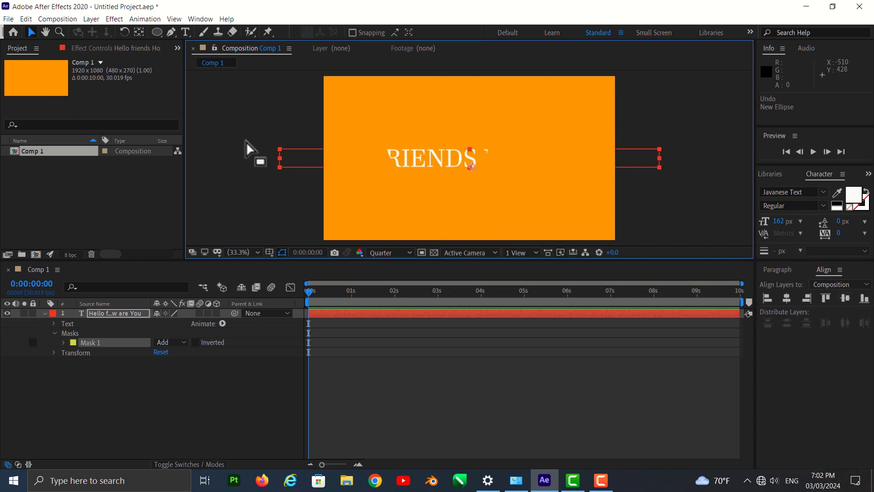
pyautogui.press('Delete')
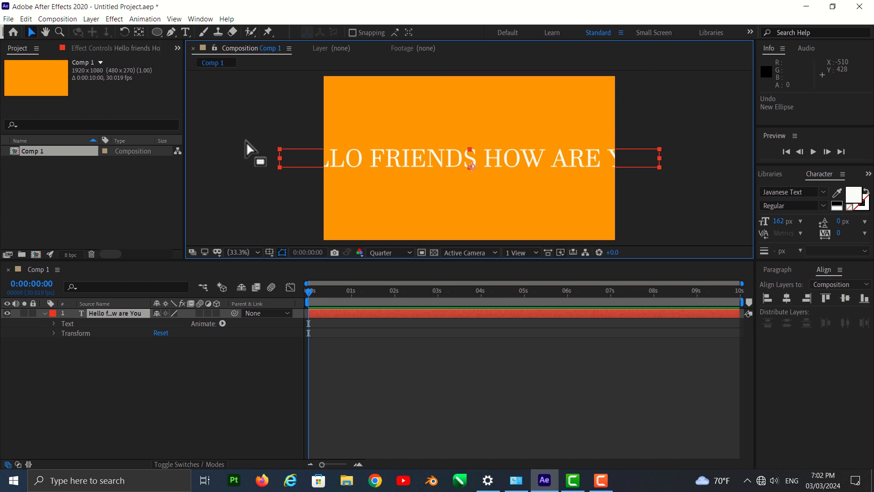
# Step: Move the text layer's anchor point up from the baseline to the centre of the text with the Pan Behind tool
pyautogui.click(156, 31)
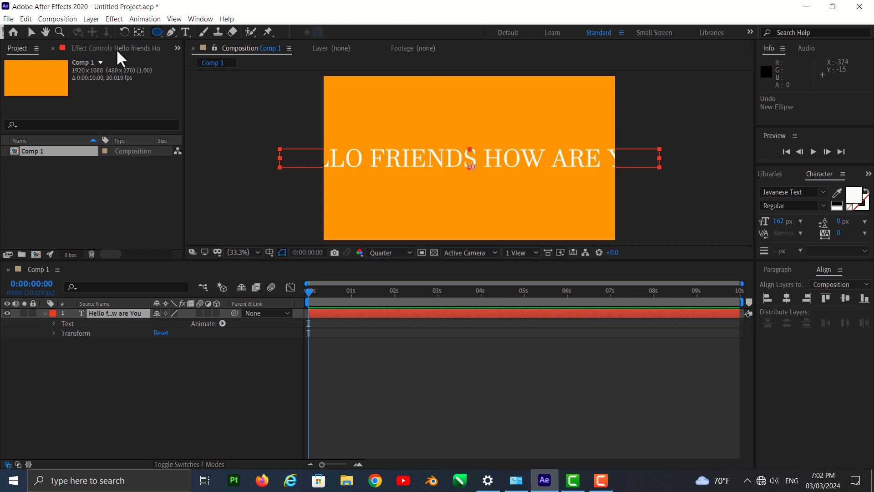
pyautogui.click(139, 31)
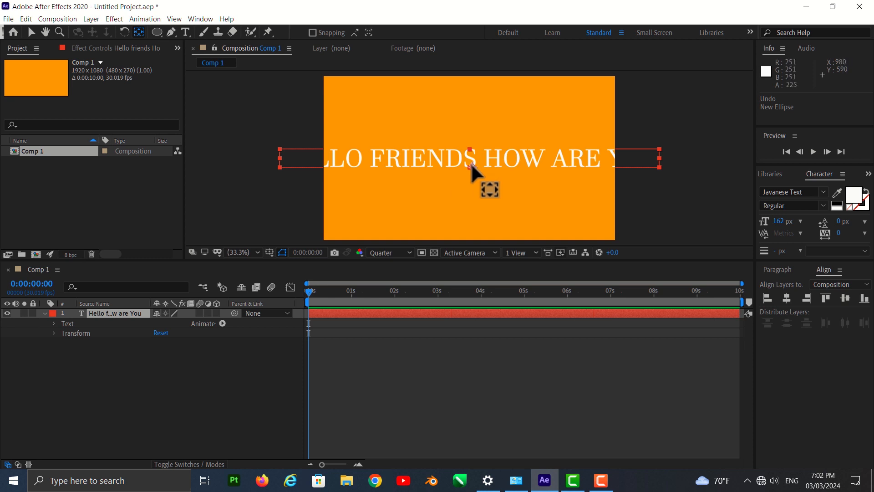
pyautogui.moveTo(471, 163); pyautogui.dragTo(469, 155)
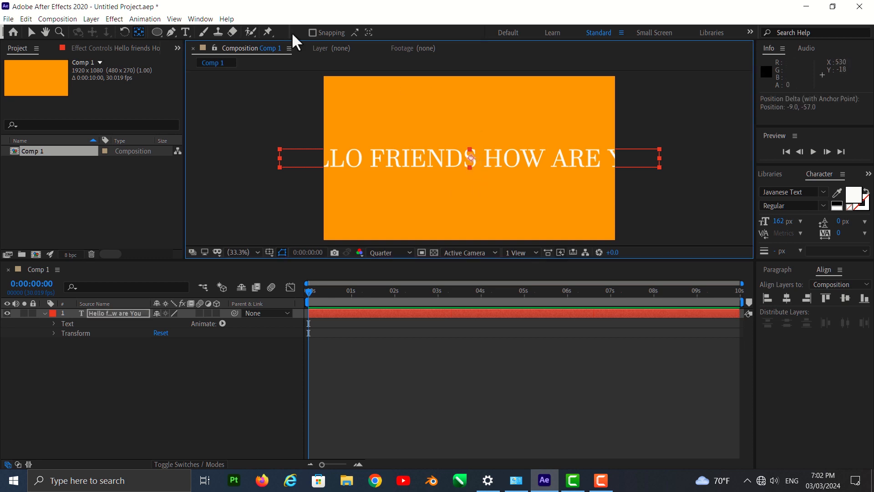
# Step: Draw a circular mask on the text layer outward from its anchor point and centre the layer horizontally in the composition
pyautogui.click(156, 32)
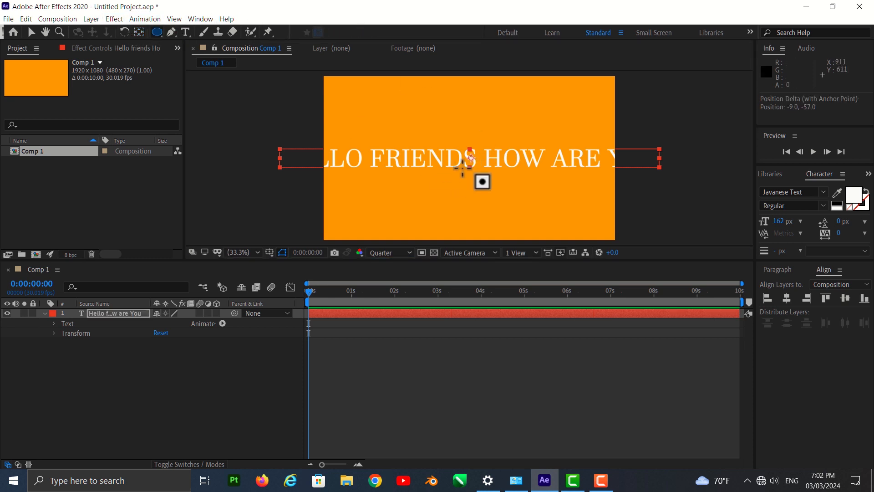
pyautogui.moveTo(470, 158); pyautogui.dragTo(539, 201)
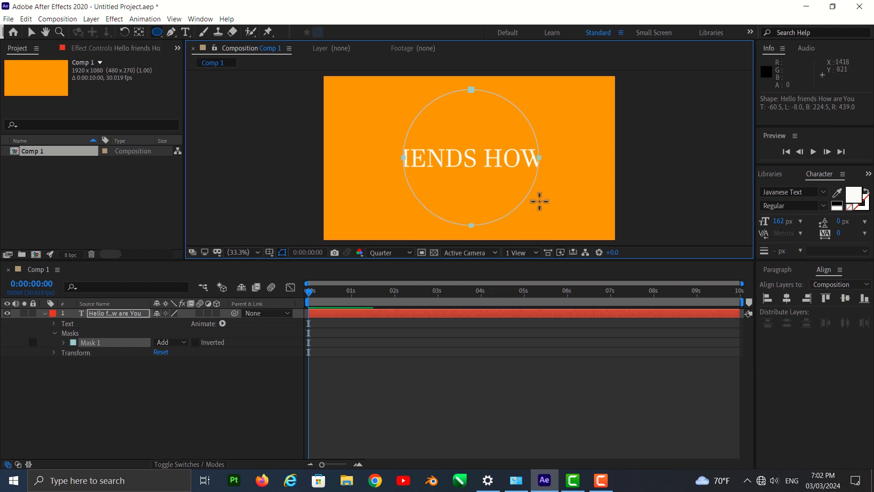
pyautogui.click(786, 298)
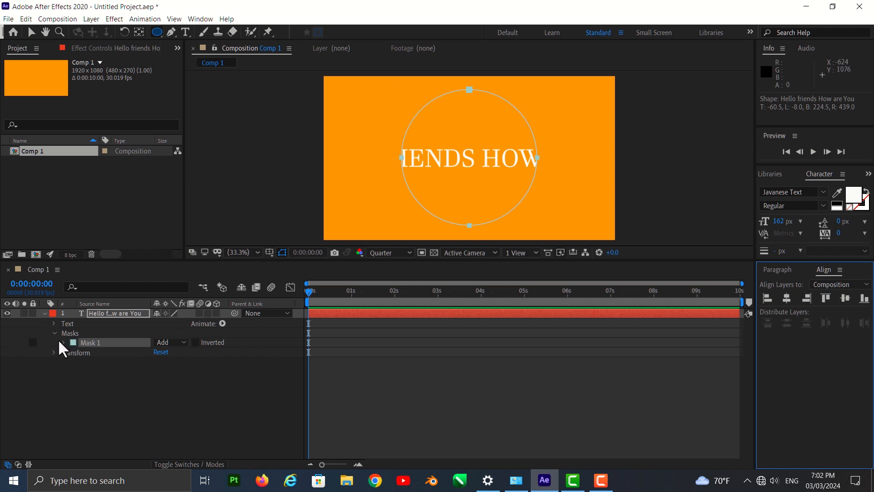
# Step: Set the text's path to Mask 1 and turn on Reverse Path so the lettering runs around the outside of the circle
pyautogui.click(54, 323)
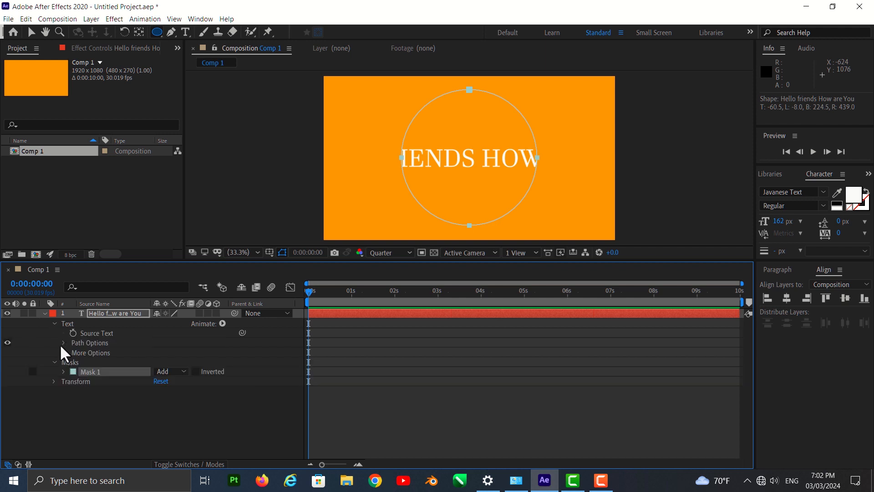
pyautogui.click(64, 342)
pyautogui.click(180, 353)
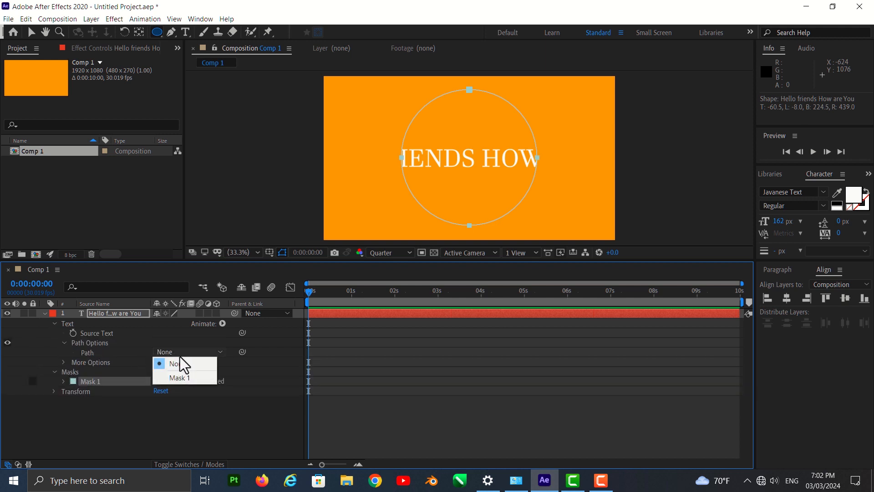
pyautogui.click(177, 378)
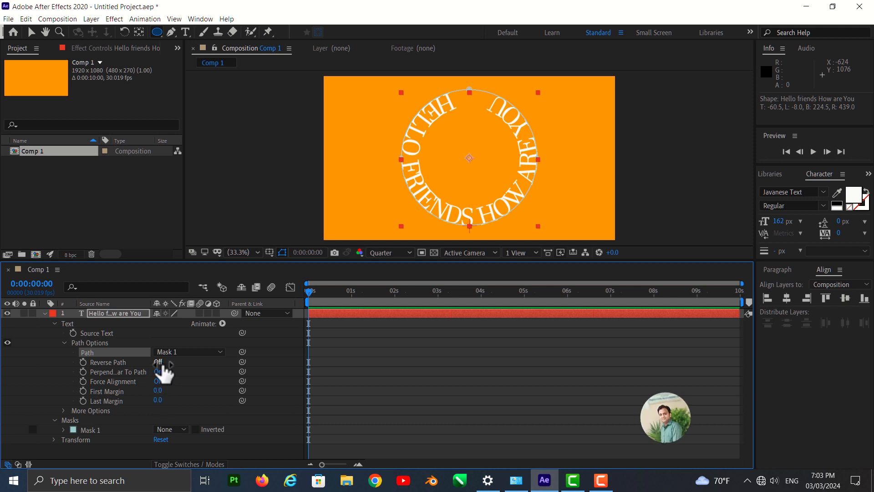
pyautogui.click(158, 362)
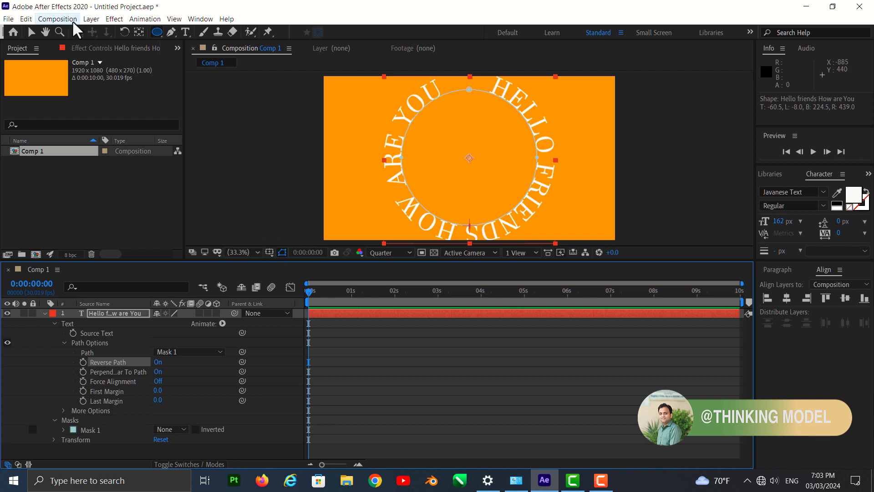
# Step: Add the expression time*-100 to the text path's First Margin
pyautogui.click(31, 32)
pyautogui.click(257, 252)
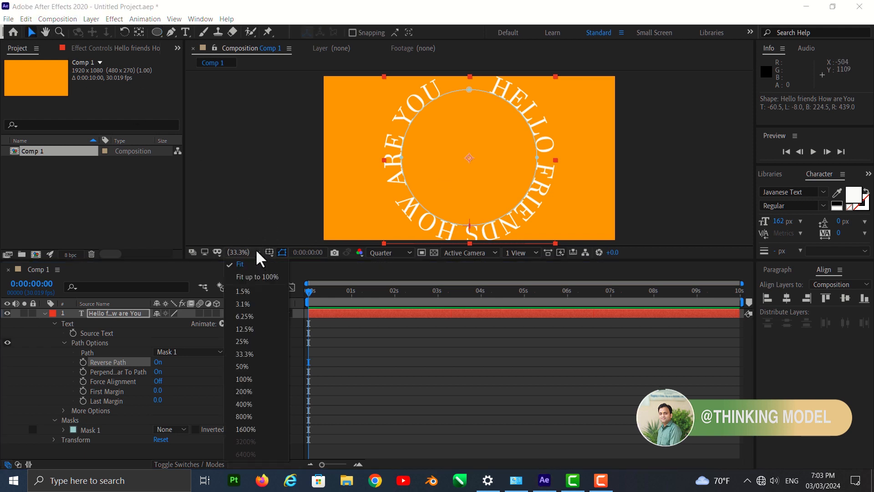
pyautogui.click(256, 252)
pyautogui.press(',')
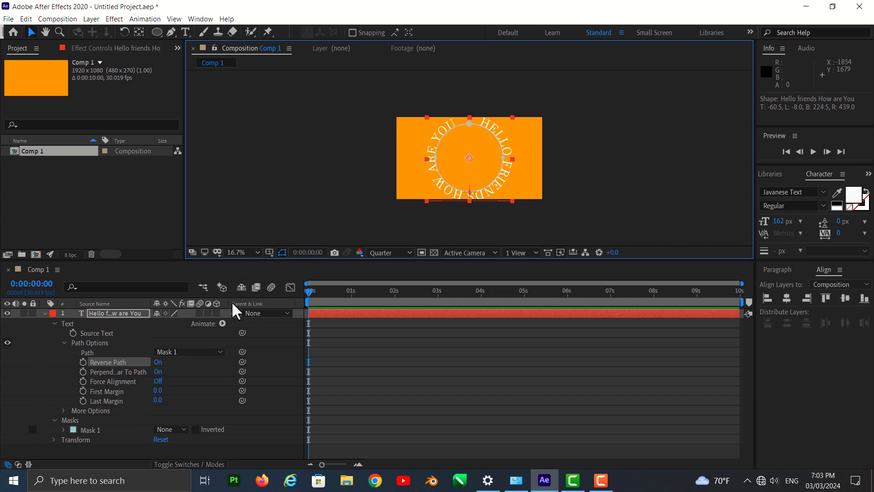
pyautogui.click(222, 324)
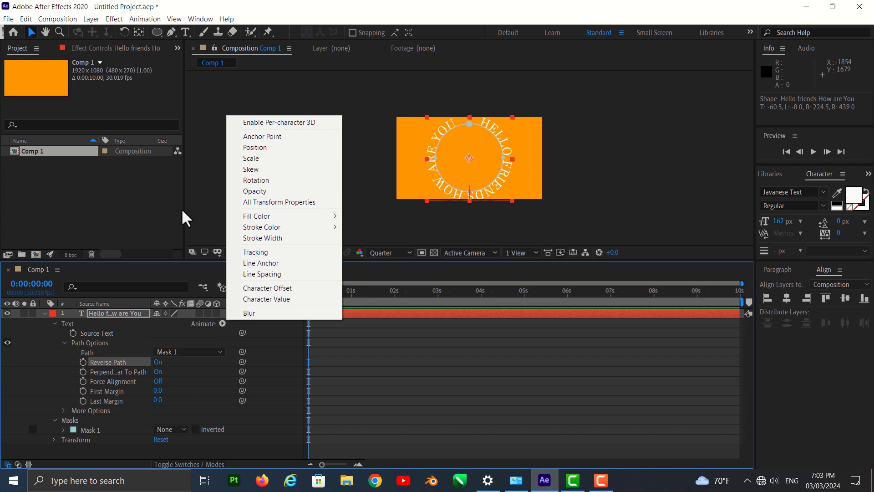
pyautogui.click(193, 223)
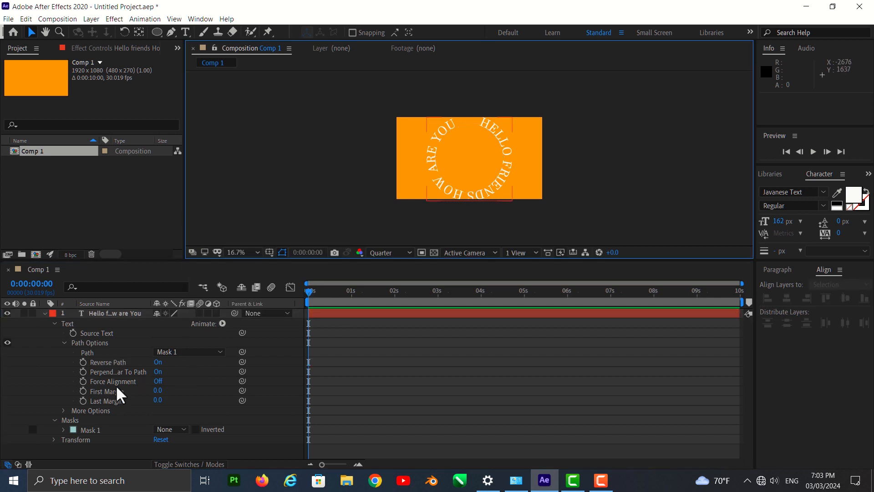
pyautogui.keyDown('alt'); pyautogui.click(83, 391); pyautogui.keyUp('alt')
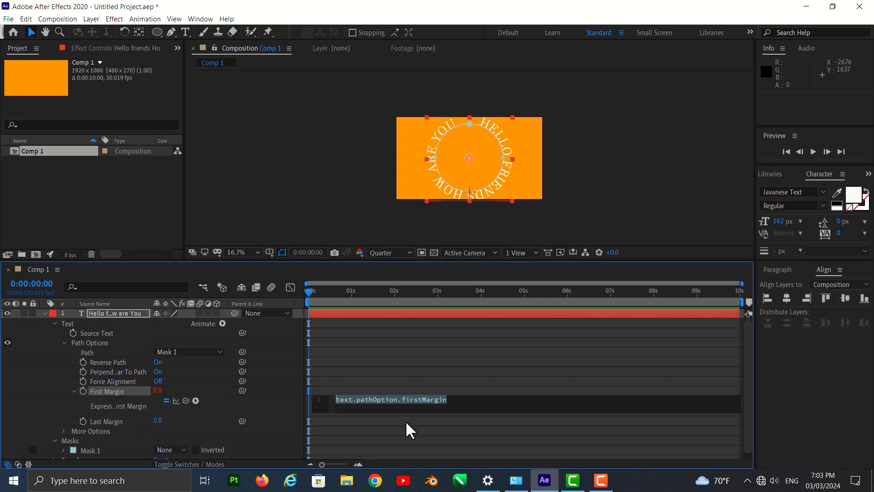
pyautogui.write('time')
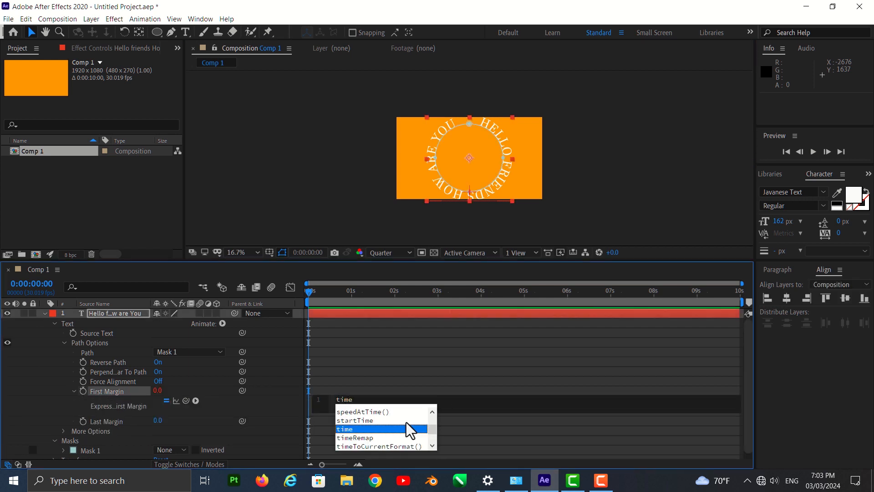
pyautogui.write('*-')
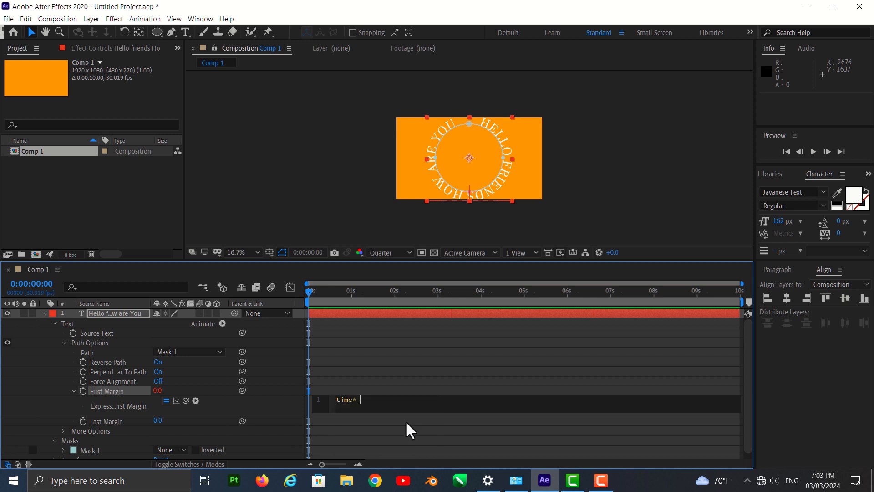
pyautogui.write('100')
pyautogui.click(405, 419)
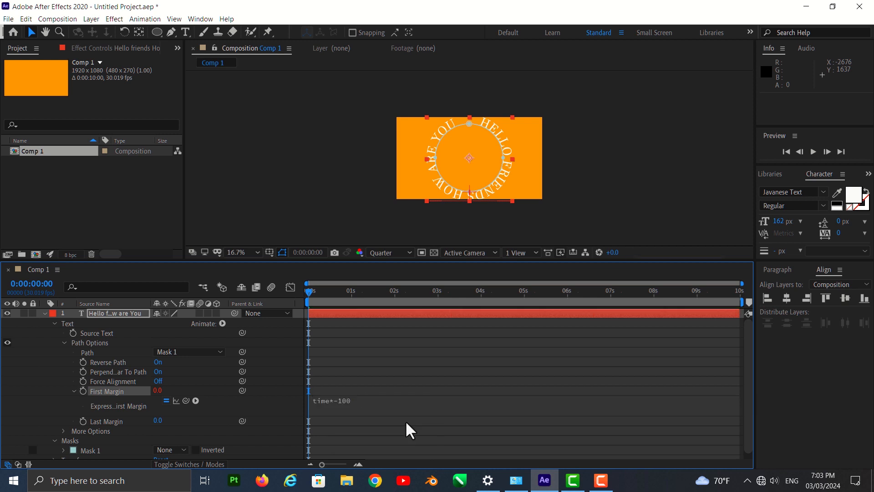
# Step: Enable per-character 3D on the text and add a Rotation animator with X Rotation set to -90°
pyautogui.click(222, 323)
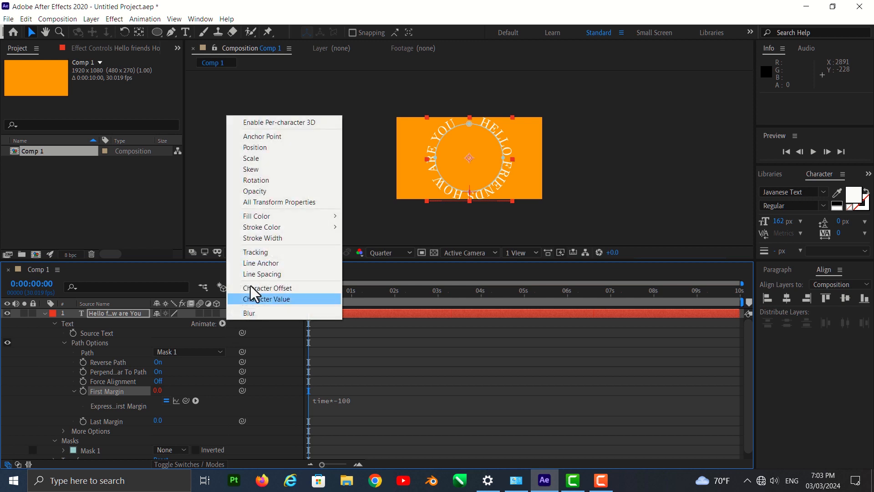
pyautogui.click(288, 125)
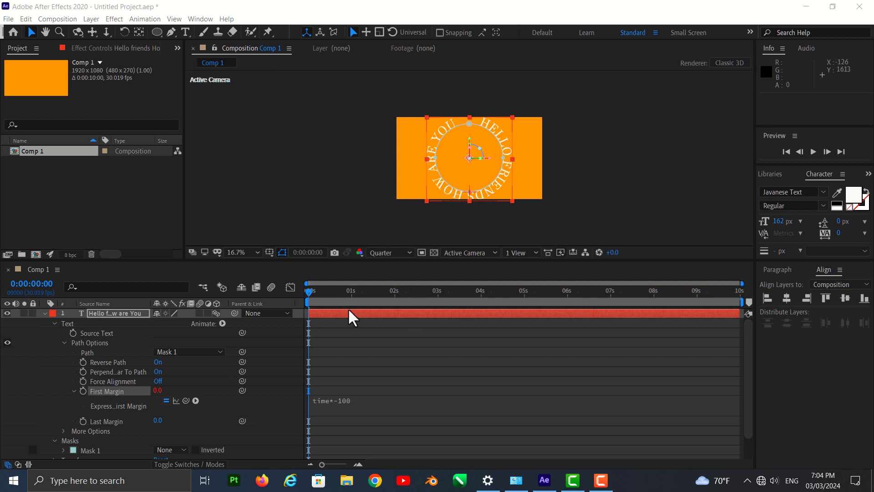
pyautogui.click(223, 323)
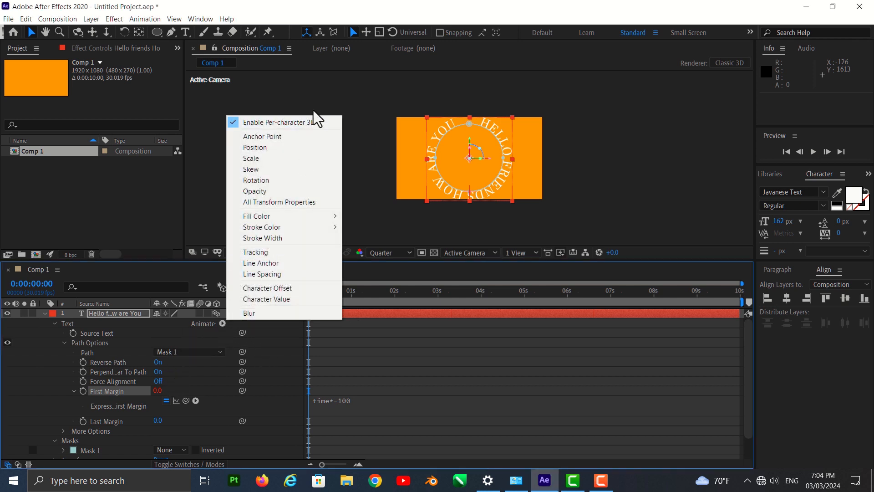
pyautogui.click(258, 179)
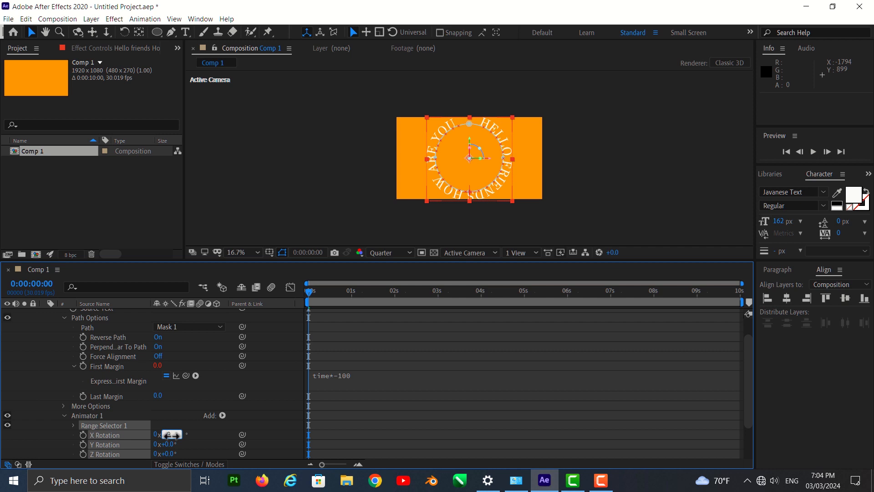
pyautogui.moveTo(171, 435); pyautogui.dragTo(130, 434)
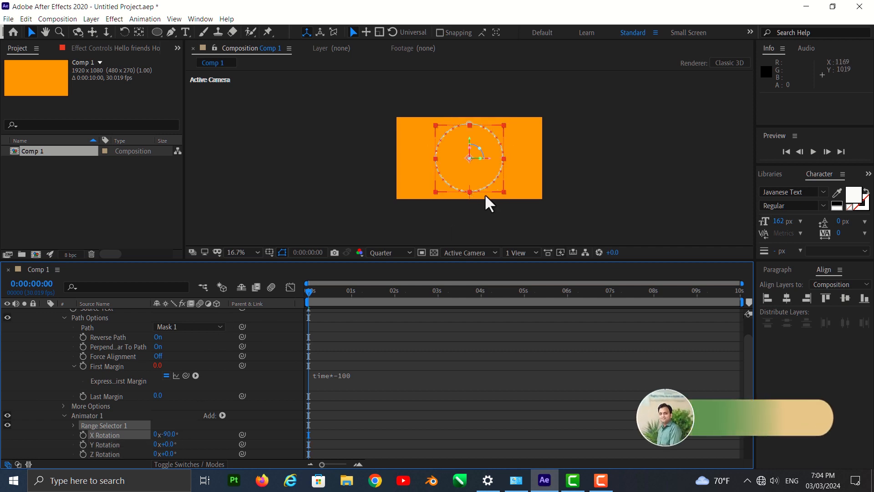
# Step: Examine the rotated characters from above in a two-view horizontal layout and return to a single view
pyautogui.click(521, 252)
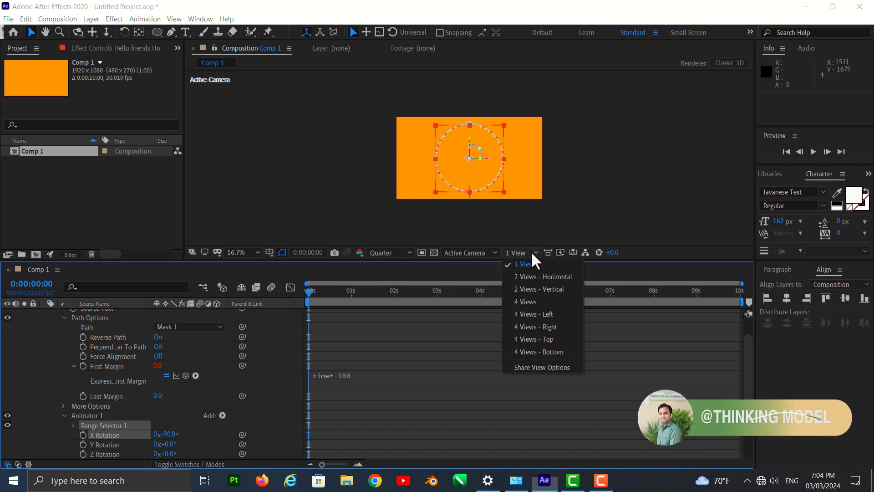
pyautogui.click(530, 280)
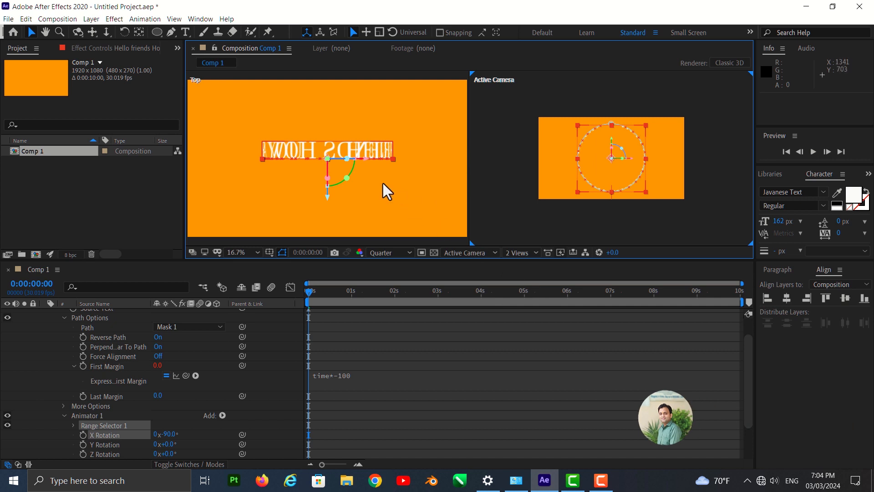
pyautogui.click(537, 255)
pyautogui.click(533, 263)
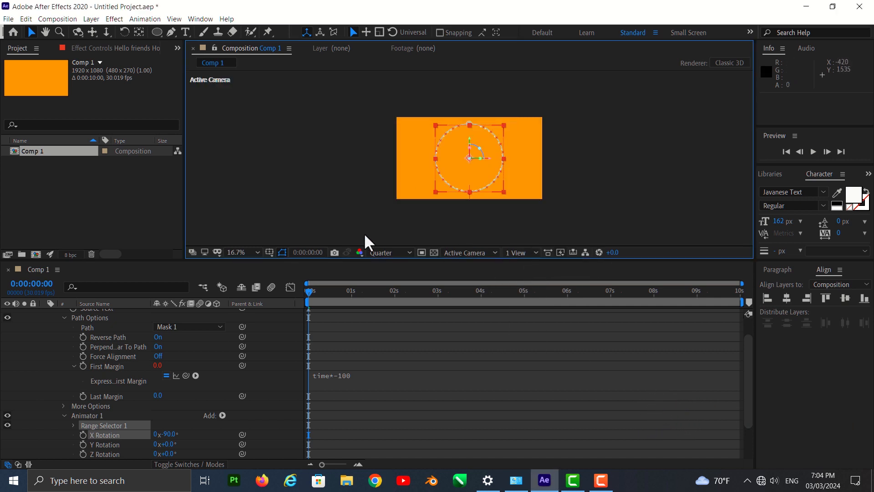
# Step: Set the text layer's own X Rotation transform to 100°
pyautogui.scroll(2, 62, 330)
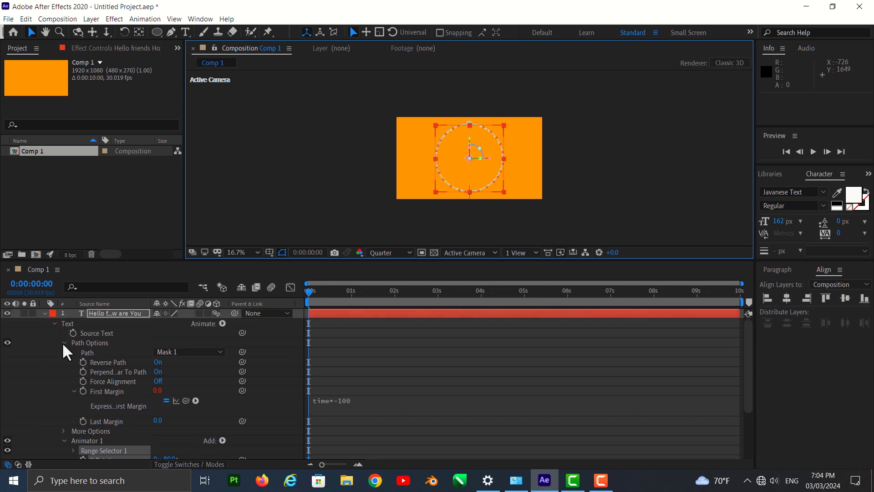
pyautogui.click(54, 322)
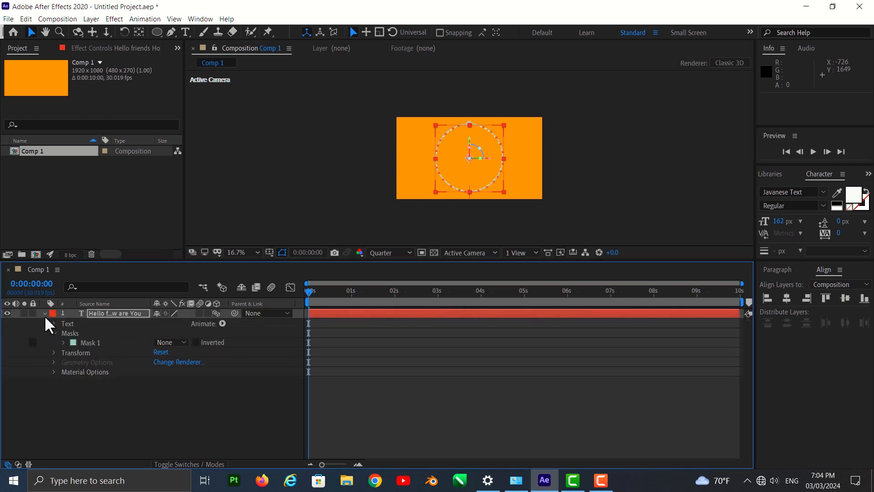
pyautogui.click(45, 313)
pyautogui.click(44, 313)
pyautogui.click(54, 352)
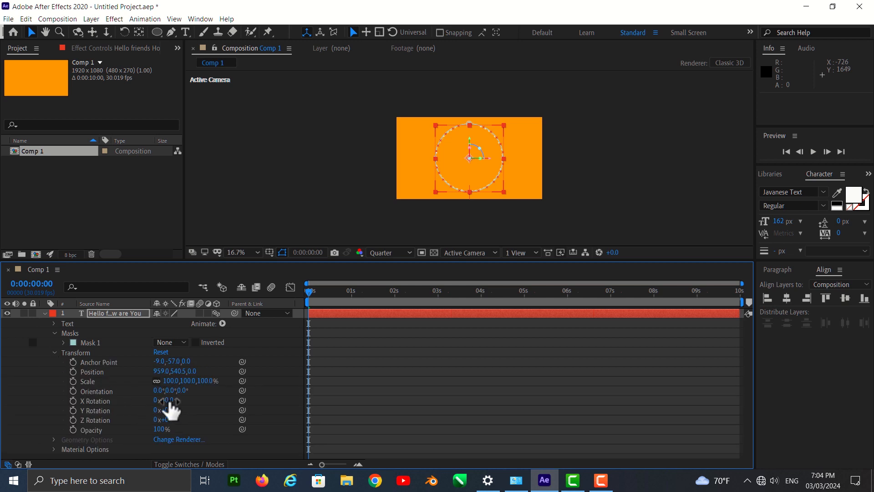
pyautogui.click(169, 400)
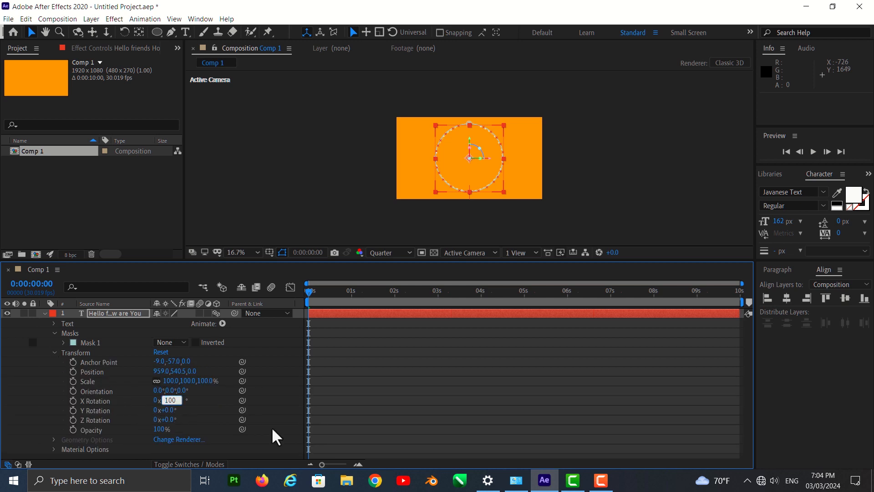
pyautogui.press('Return')
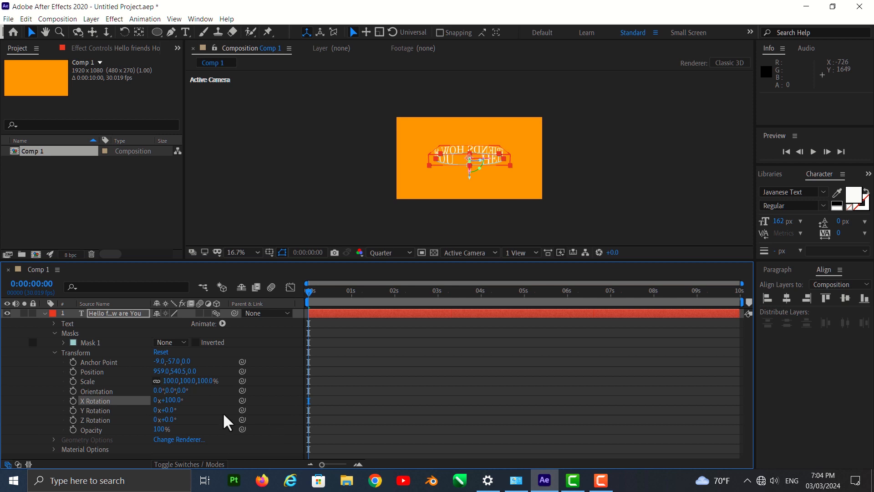
# Step: Play a preview of the text ring's spinning animation and stop it
pyautogui.scroll(2, 619, 188)
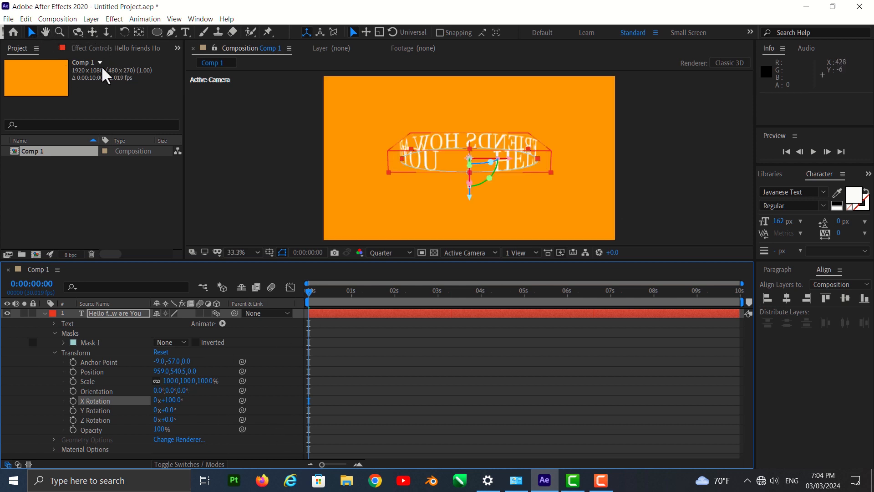
pyautogui.press('space')
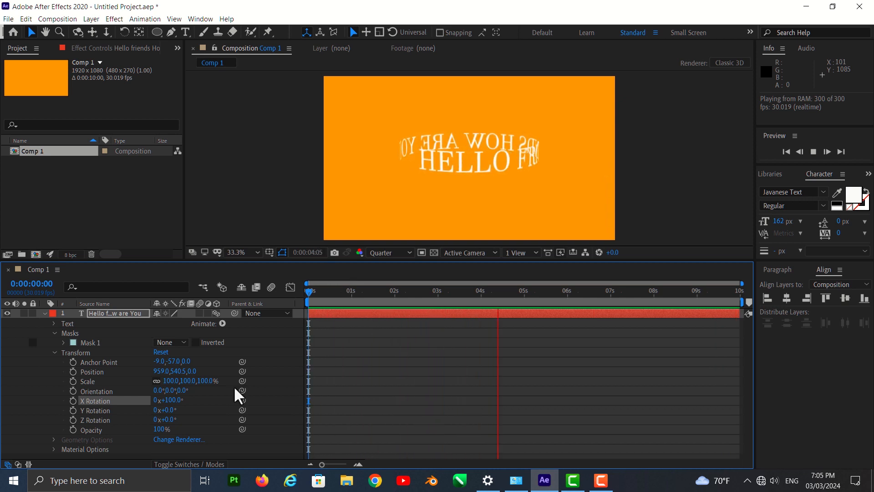
pyautogui.press('space')
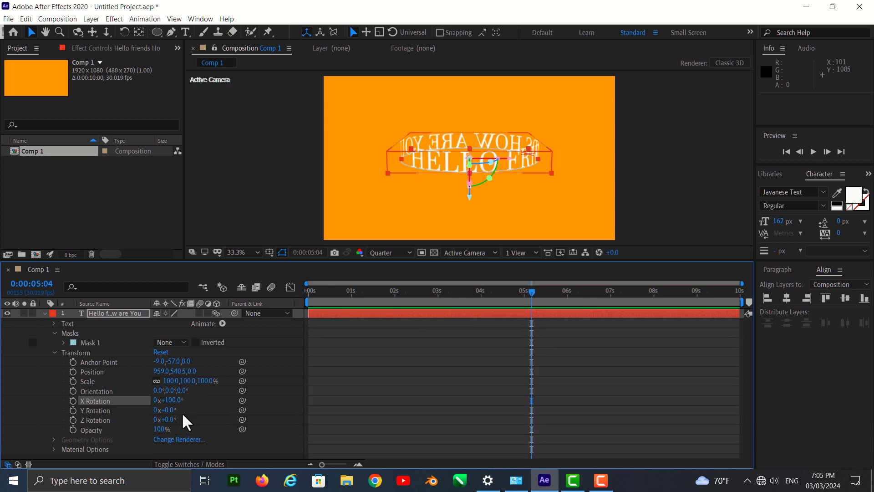
# Step: Switch the text layer's 3D property off and on again, and re-enable per-character 3D for the text
pyautogui.click(217, 315)
pyautogui.click(217, 315)
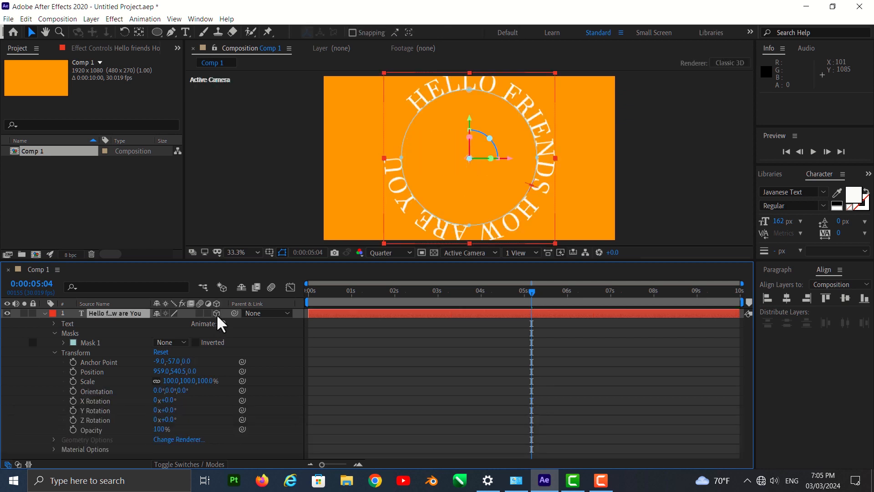
pyautogui.click(222, 324)
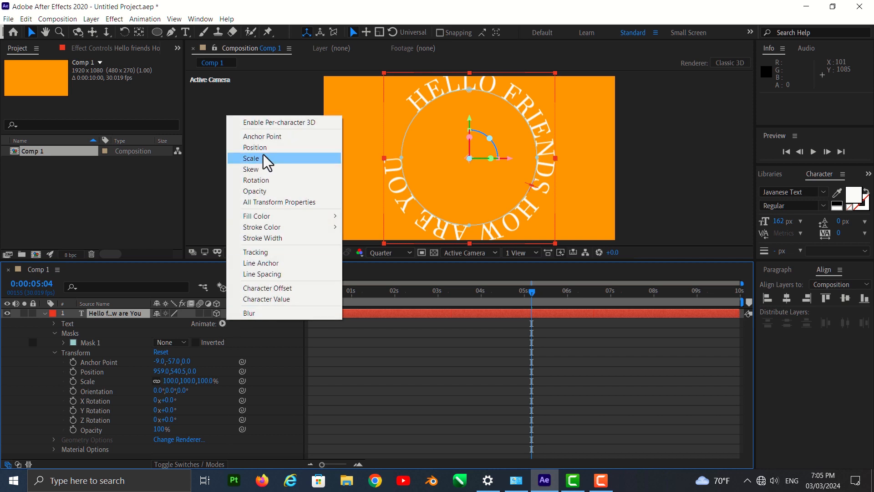
pyautogui.click(264, 123)
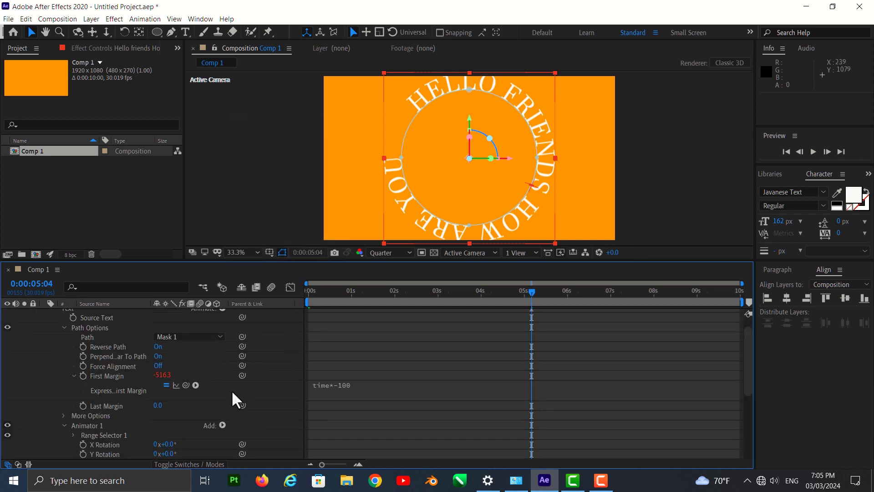
pyautogui.scroll(1, 231, 391)
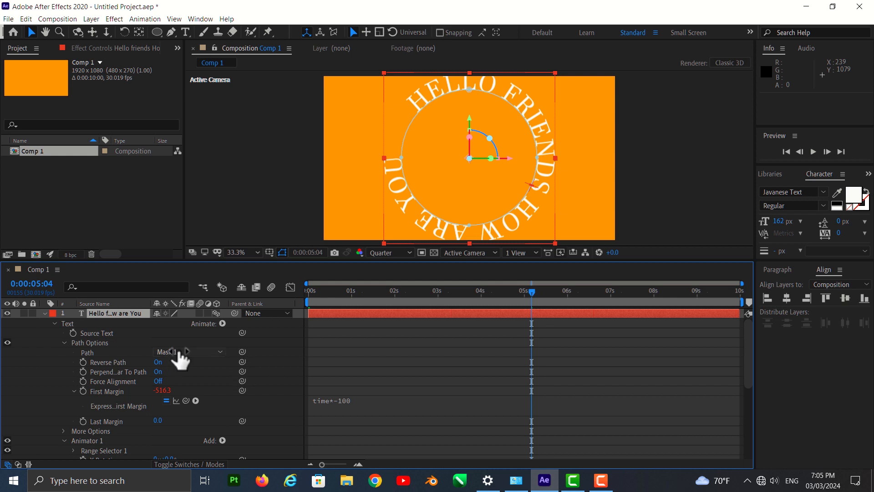
# Step: Set the X Rotation of the text's Animator 1 to -90° so each character stands perpendicular to the circular path
pyautogui.scroll(-4, 105, 391)
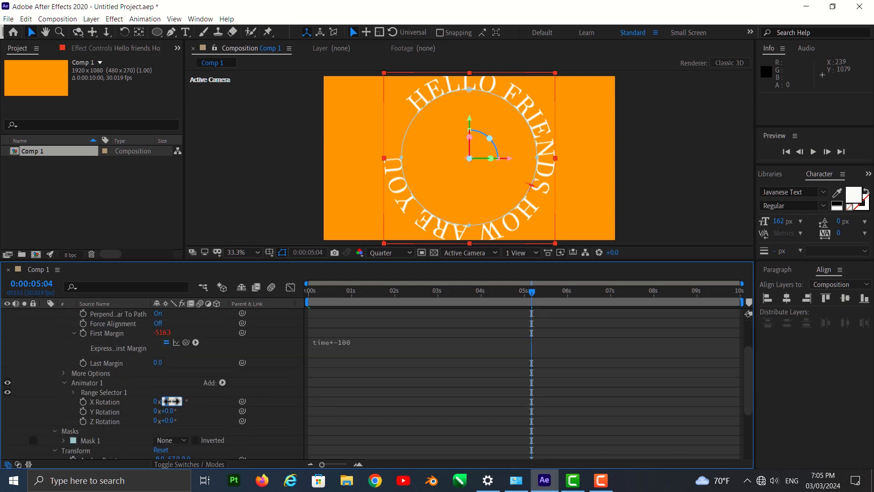
pyautogui.press('Return')
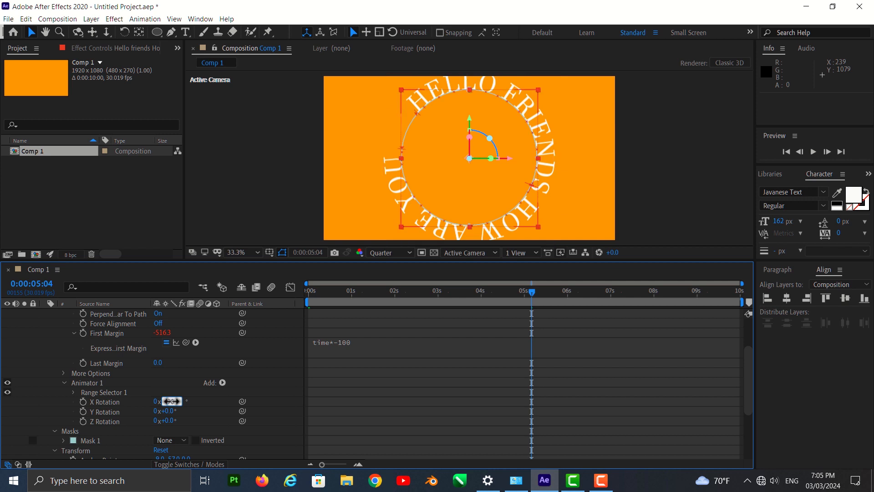
pyautogui.scroll(2, 84, 368)
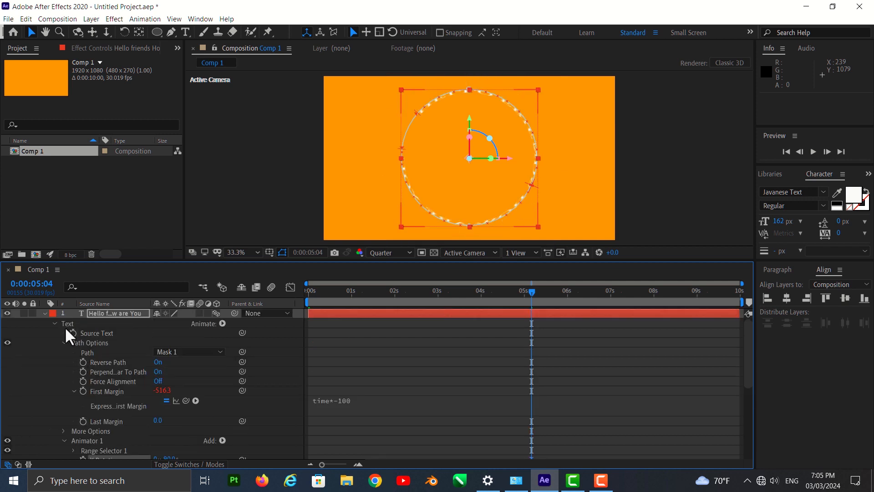
# Step: Tilt the whole text ring by setting the layer's X Rotation transform to 100°
pyautogui.scroll(-5, 100, 410)
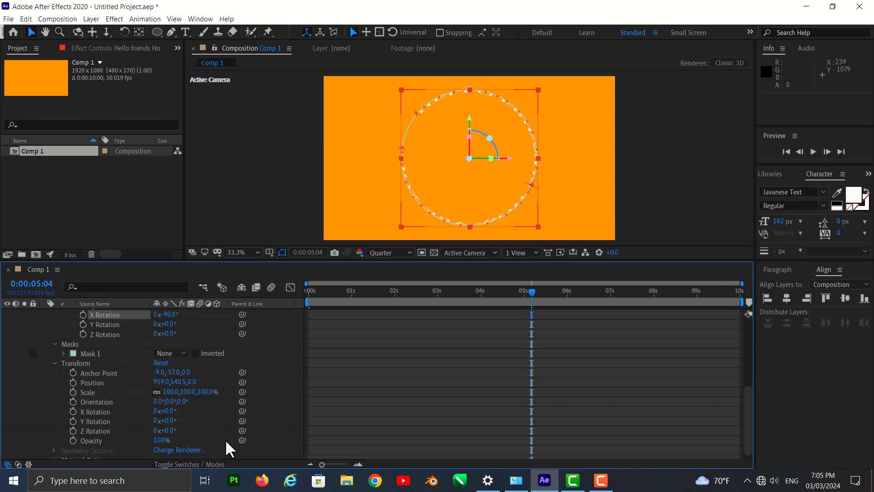
pyautogui.click(167, 411)
pyautogui.write('100')
pyautogui.press('Return')
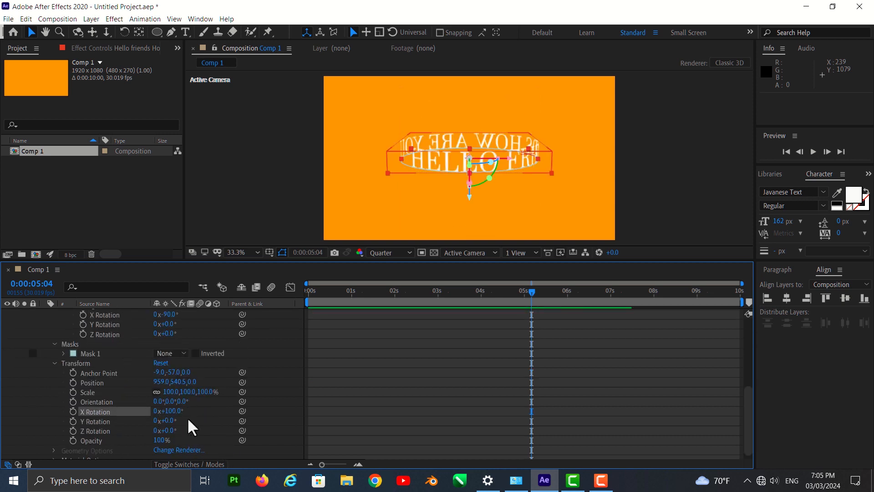
# Step: Set the composition's preview resolution to Auto and play the spinning text ring from 0:00:00:22
pyautogui.moveTo(531, 296); pyautogui.dragTo(375, 300)
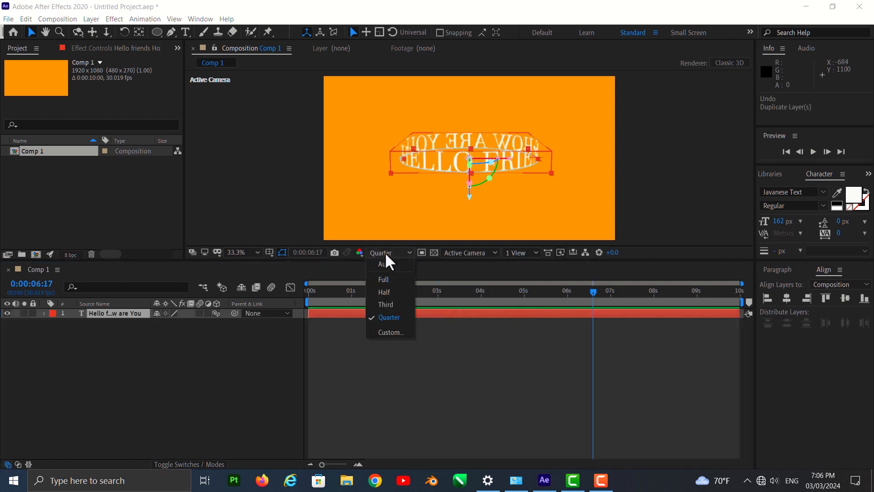
pyautogui.click(385, 263)
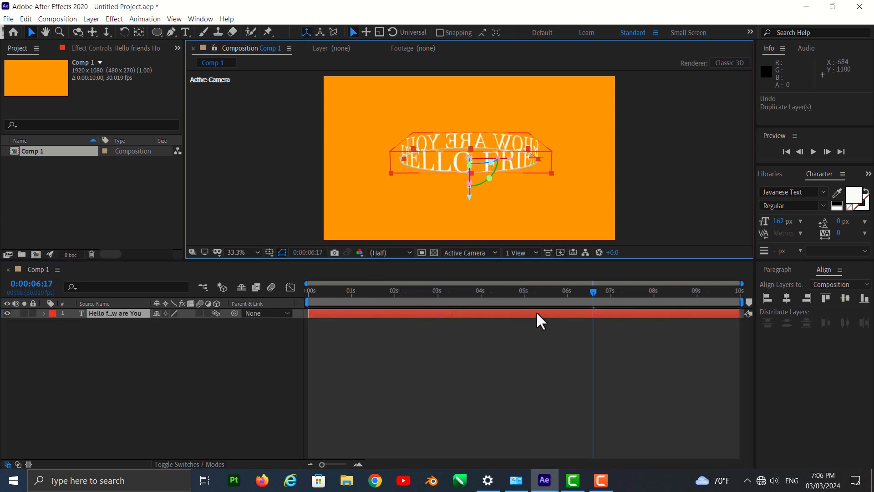
pyautogui.moveTo(593, 292); pyautogui.dragTo(342, 302)
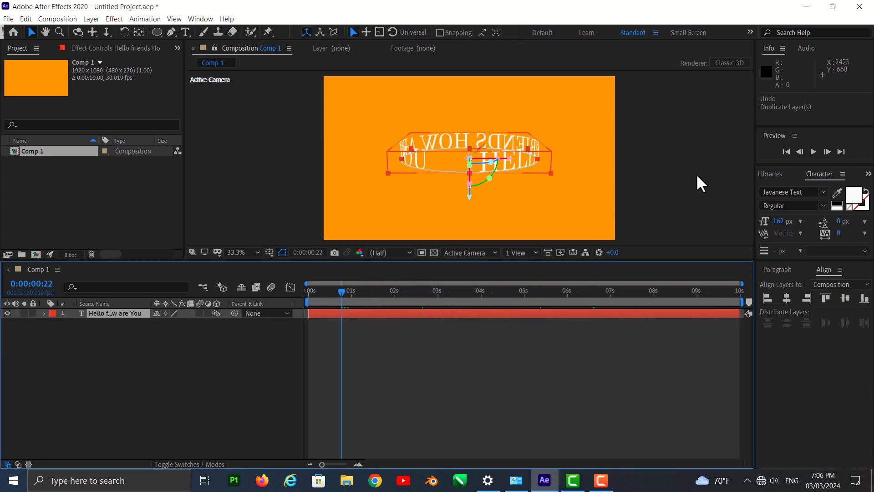
pyautogui.click(698, 176)
pyautogui.press('space')
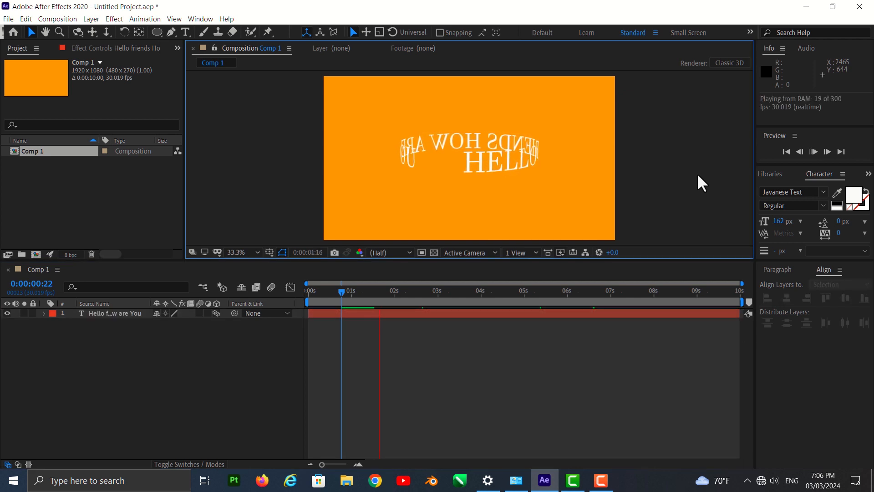